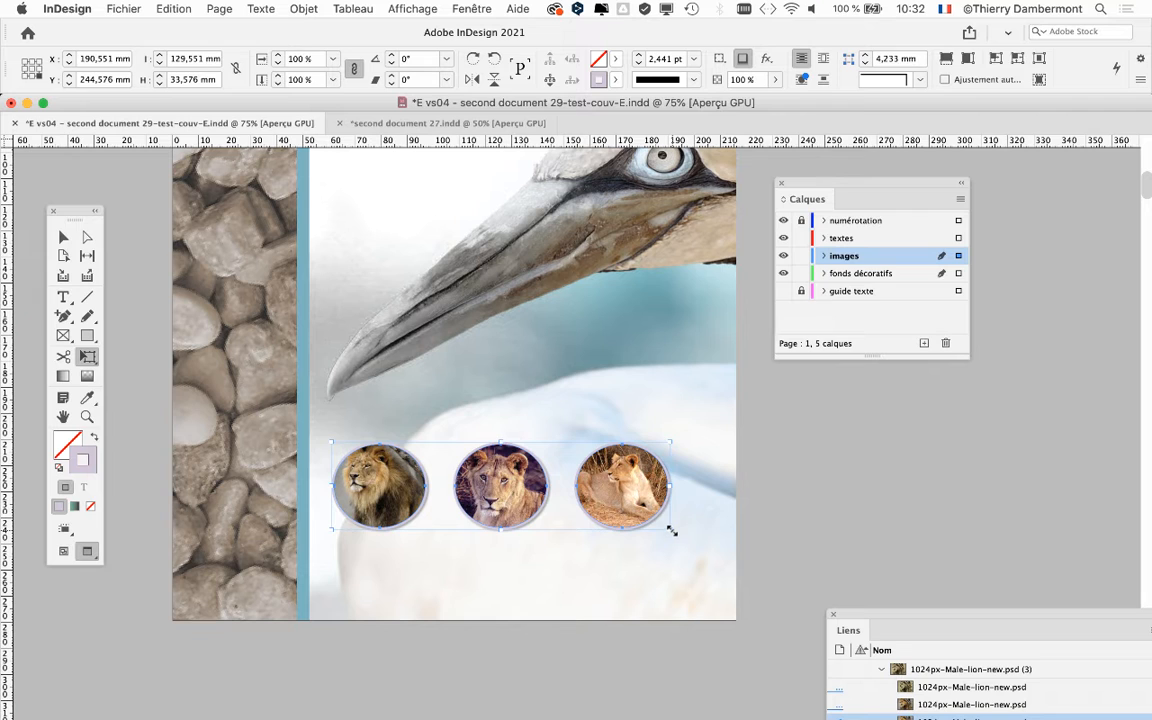
# Step: Free-transform the group of three lion frames into tall ovals about 141 mm wide by 66 mm high overall, and move it slightly up
pyautogui.moveTo(672, 532); pyautogui.dragTo(702, 545)
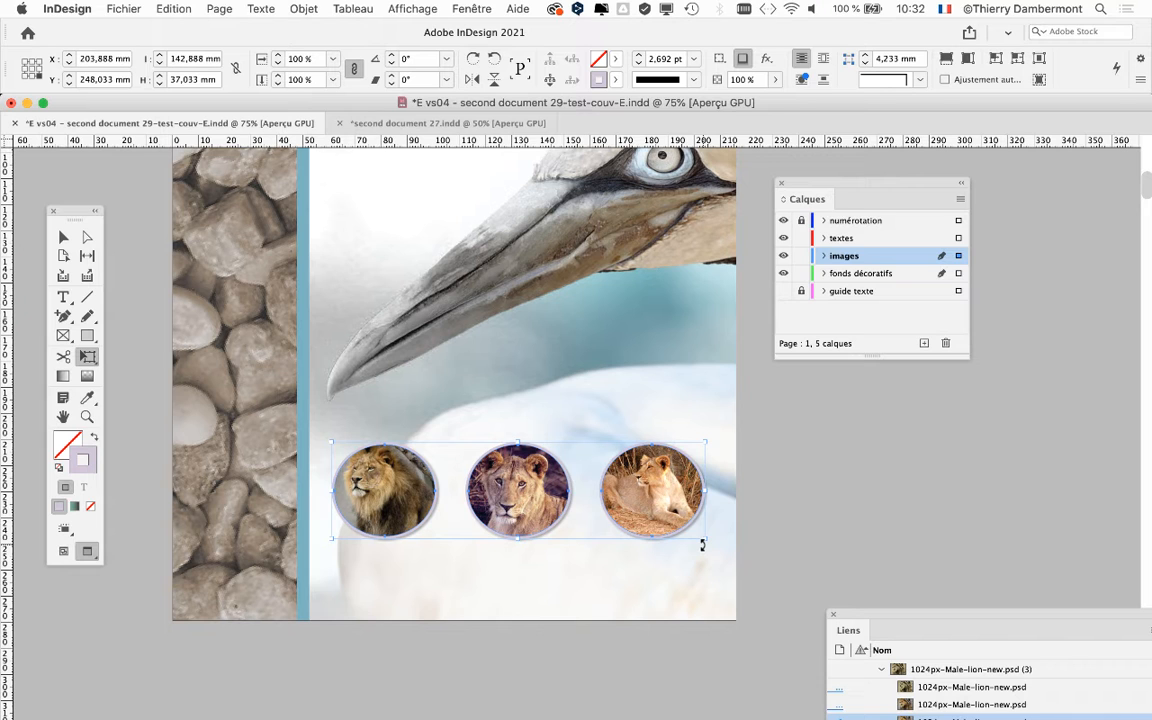
pyautogui.moveTo(705, 538); pyautogui.dragTo(685, 597)
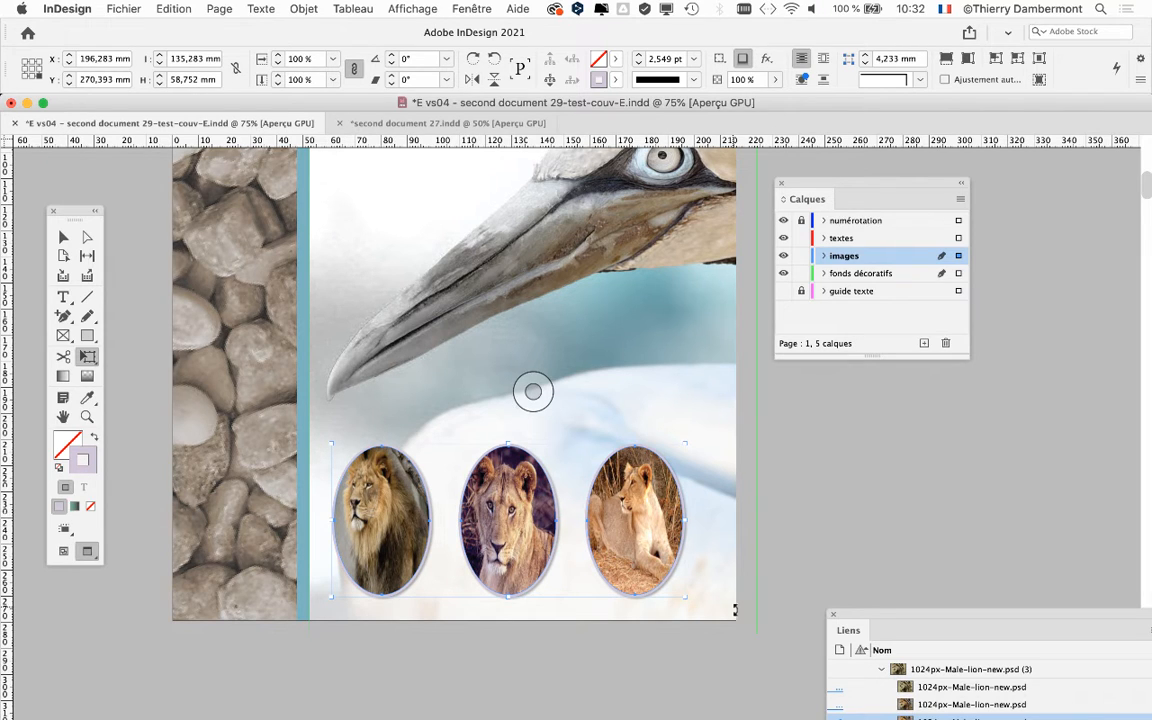
pyautogui.moveTo(529, 493); pyautogui.dragTo(538, 456)
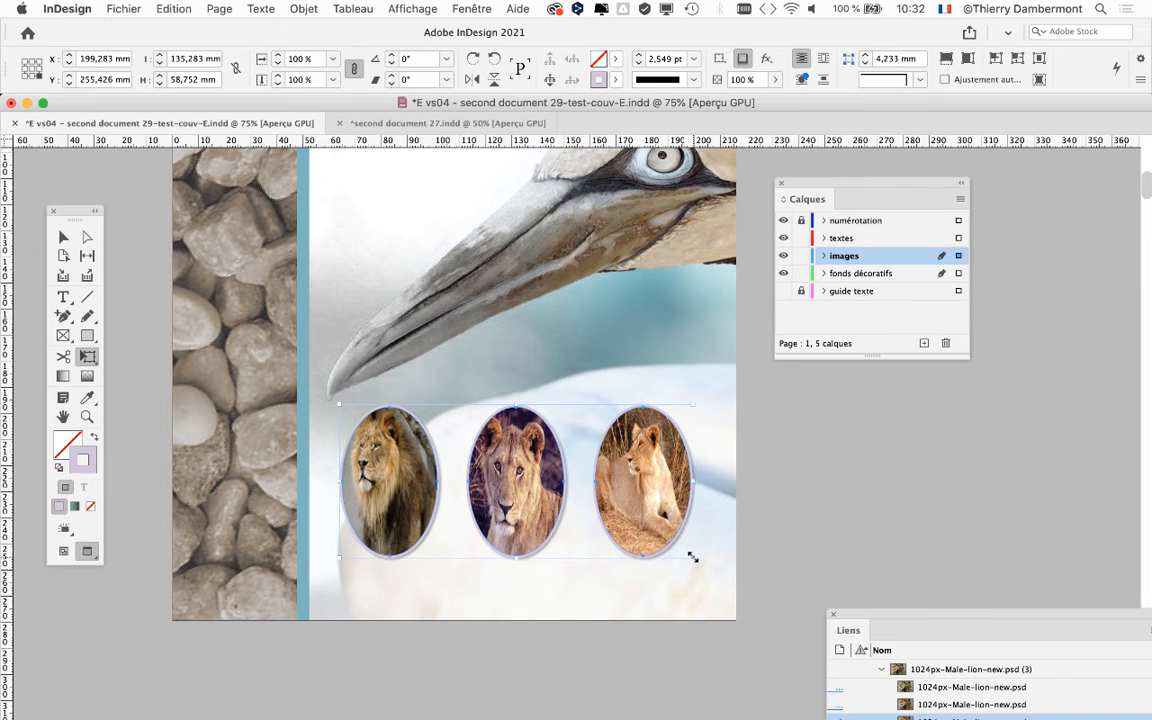
pyautogui.moveTo(692, 557); pyautogui.dragTo(705, 576)
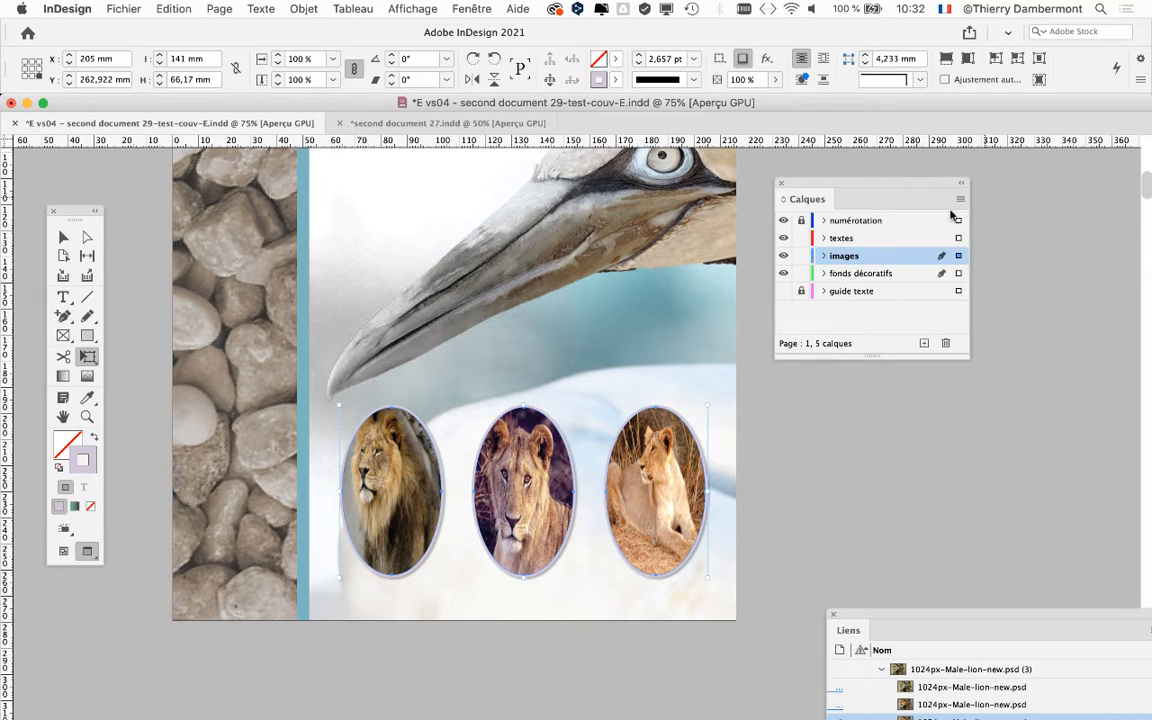
# Step: Activate the Selection tool and move the Layers panel and the toolbox clear of the three lion ovals
pyautogui.moveTo(802, 181); pyautogui.dragTo(927, 172)
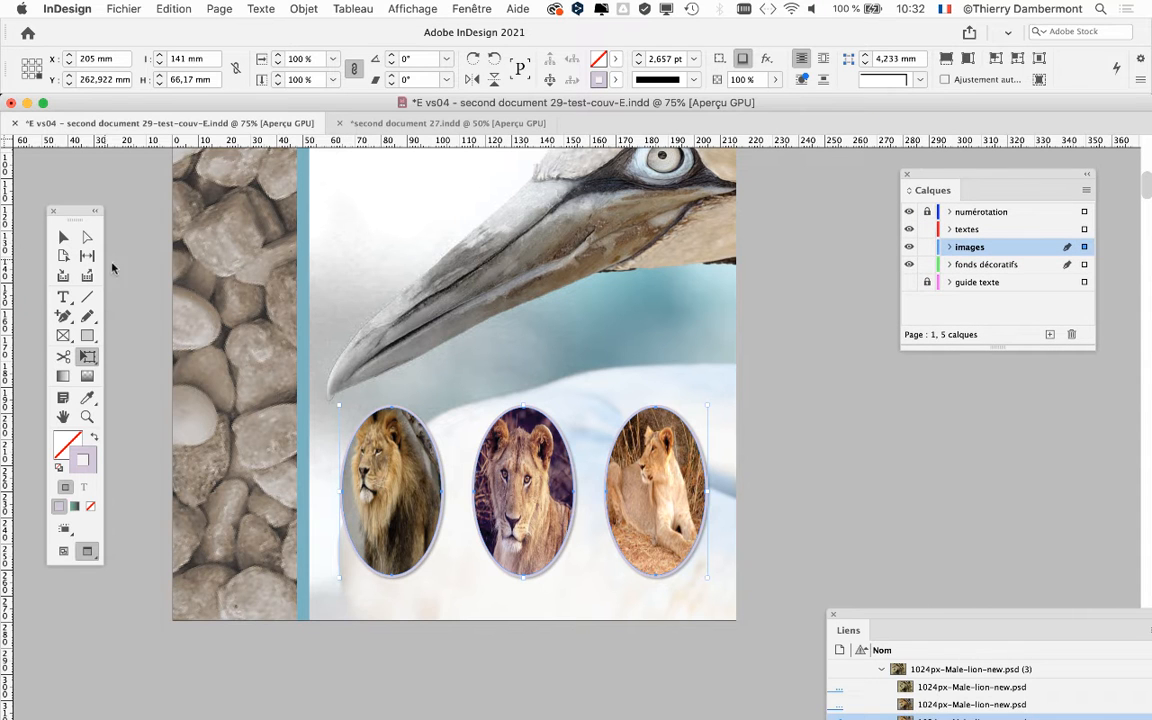
pyautogui.click(63, 236)
pyautogui.press('super+plus')
pyautogui.press('super+plus')
pyautogui.press('super+plus')
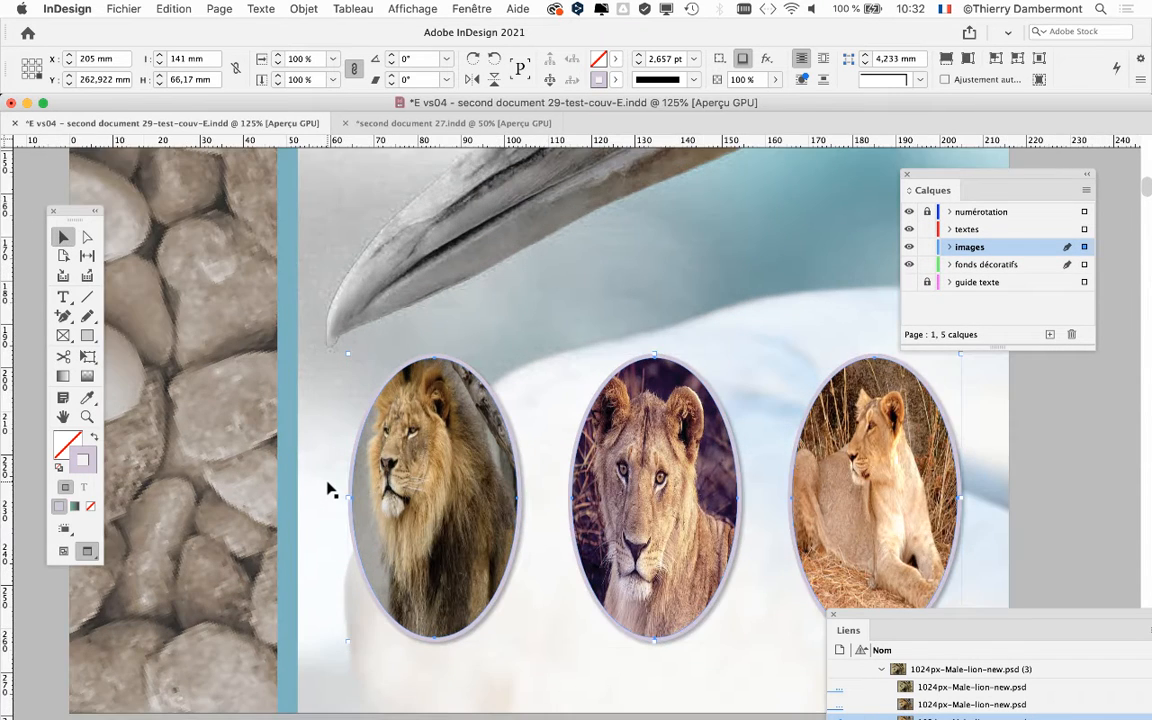
pyautogui.moveTo(399, 518); pyautogui.dragTo(251, 434)
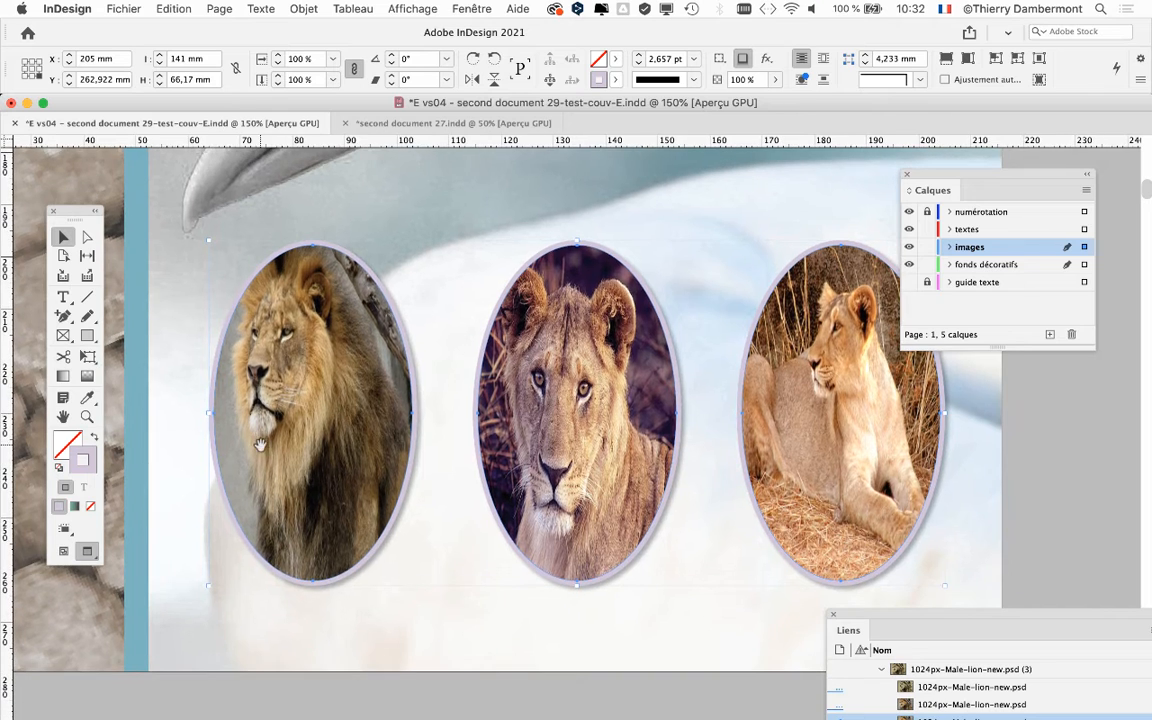
pyautogui.moveTo(314, 462); pyautogui.dragTo(262, 447)
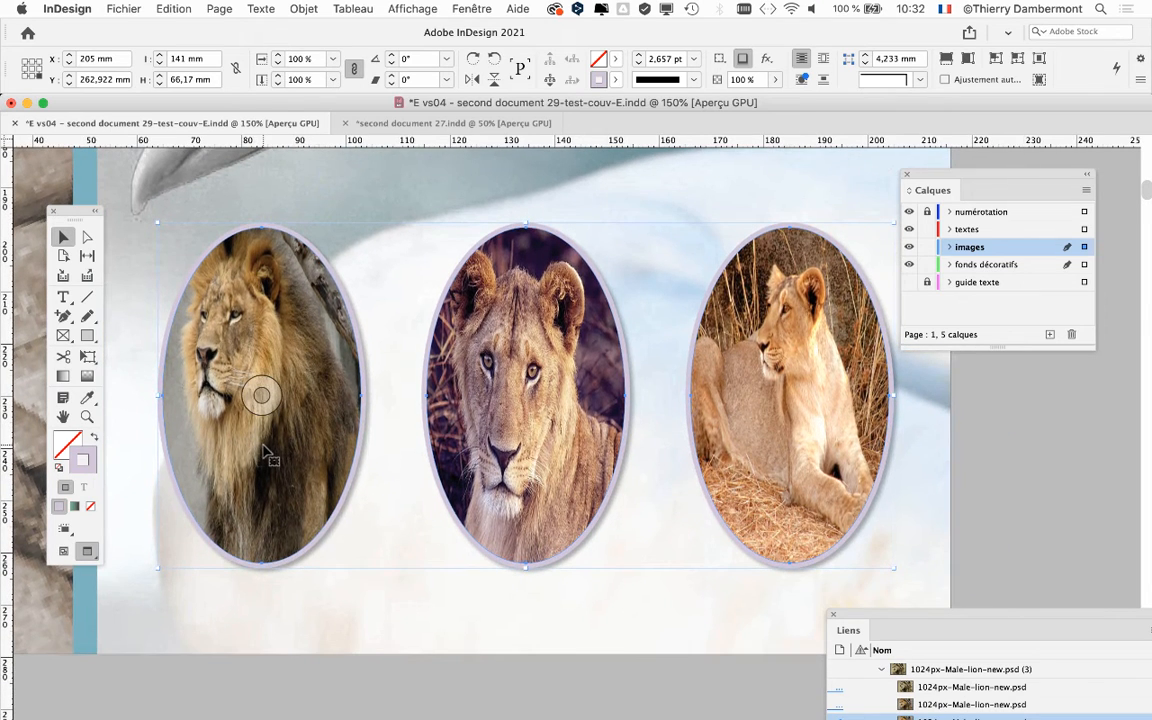
pyautogui.moveTo(928, 176); pyautogui.dragTo(1003, 178)
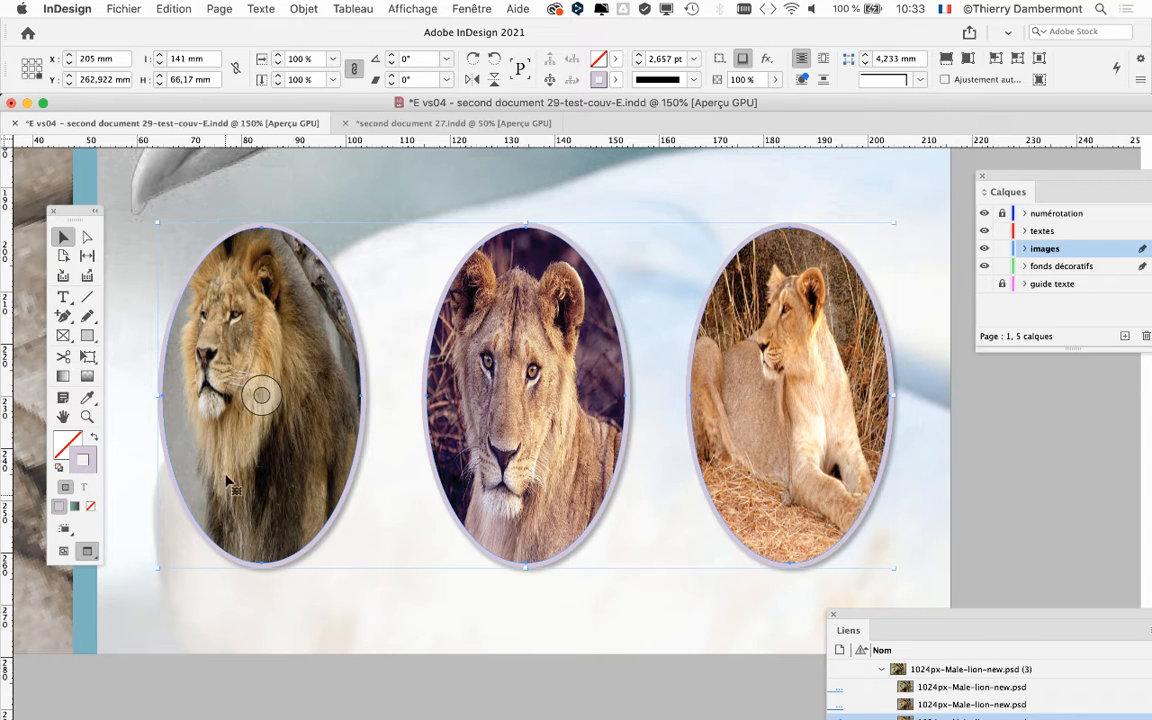
pyautogui.moveTo(75, 207); pyautogui.dragTo(69, 172)
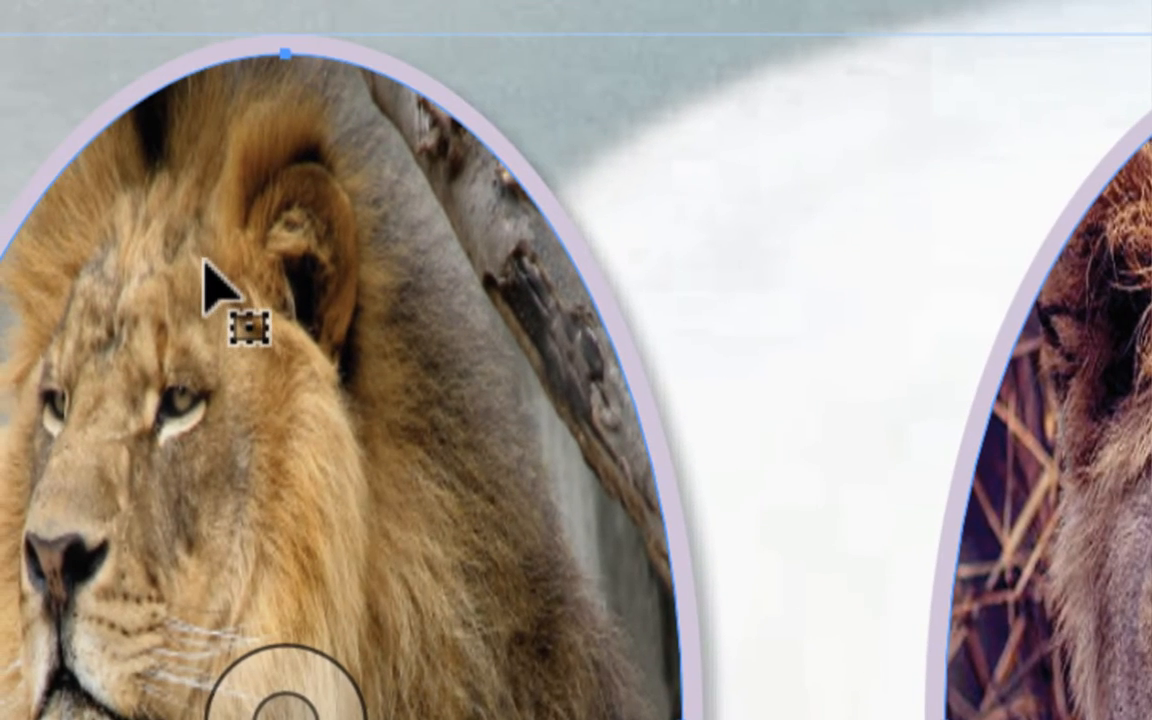
# Step: Select the male lion photo inside the first oval and set its linked horizontal and vertical scale to 15 %
pyautogui.doubleClick(205, 263)
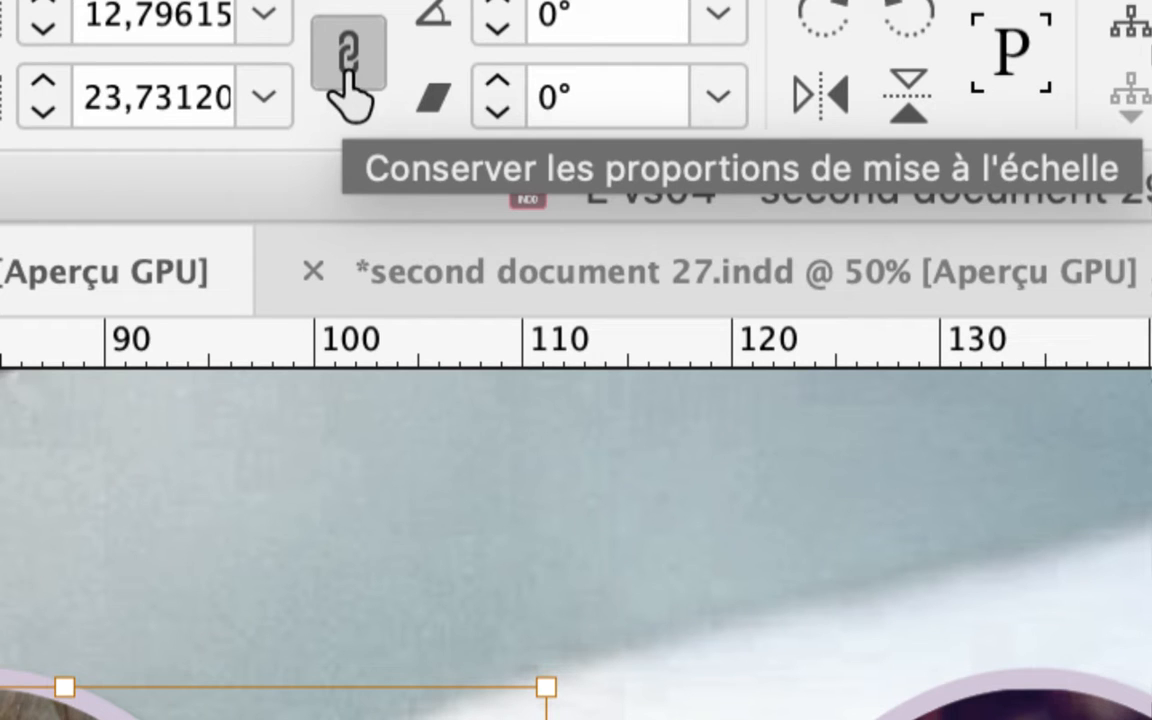
pyautogui.click(347, 78)
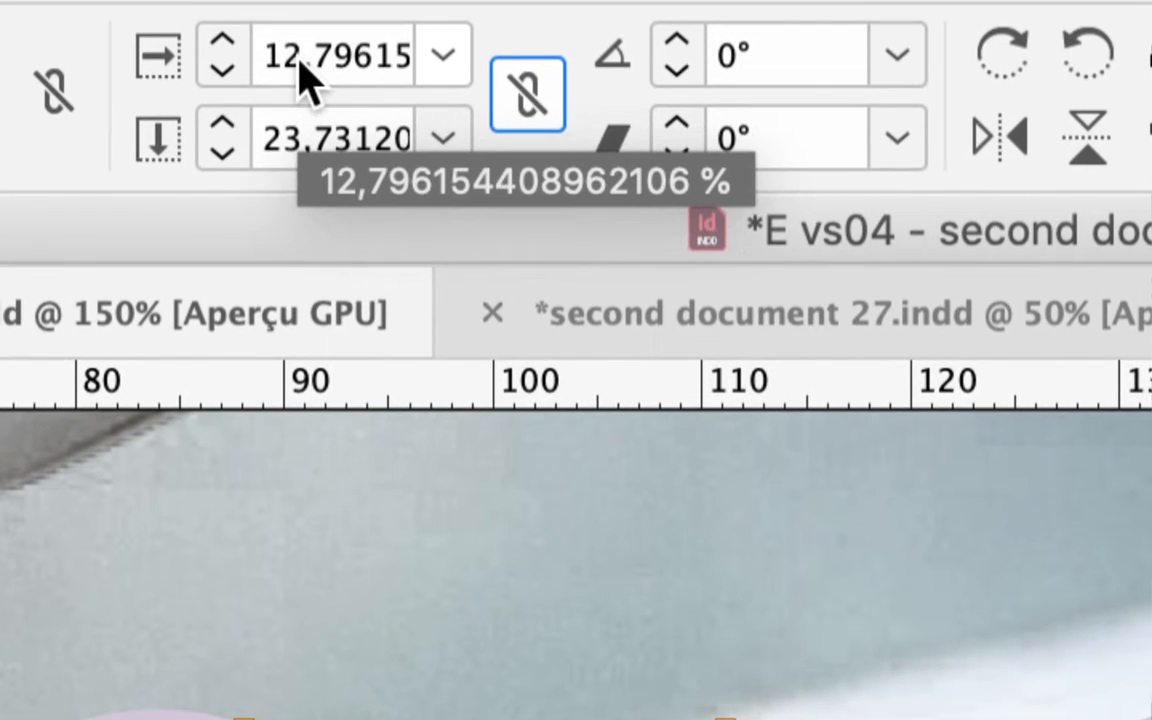
pyautogui.moveTo(290, 58); pyautogui.dragTo(487, 85)
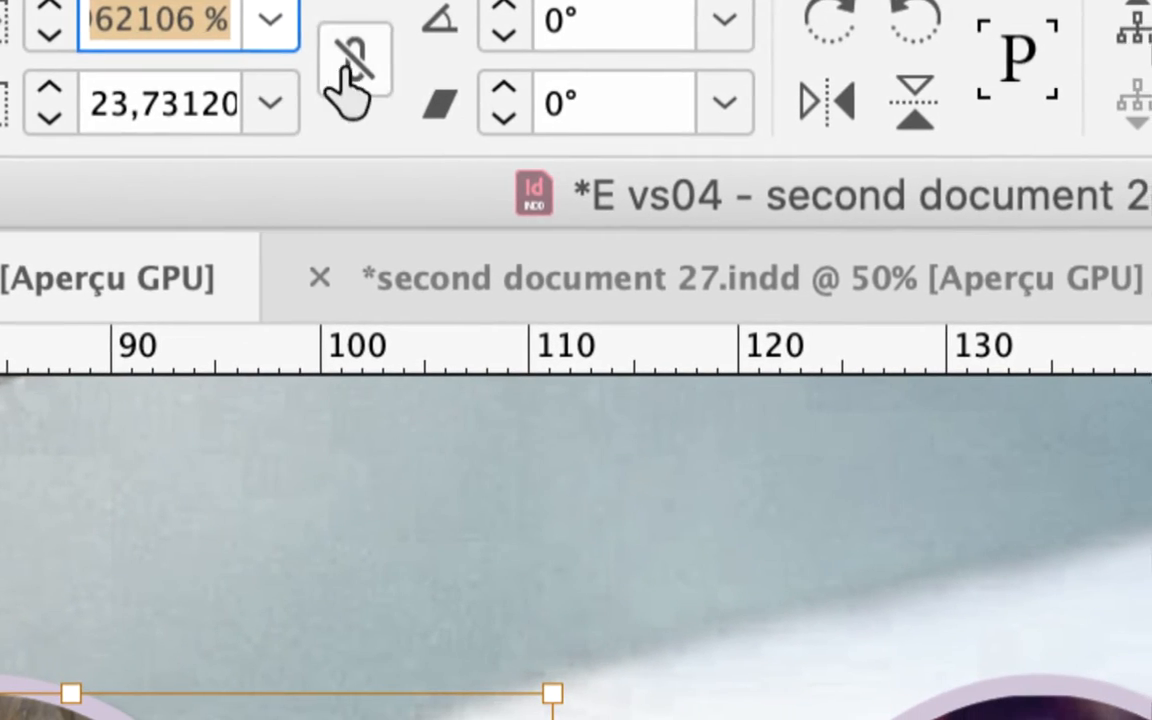
pyautogui.click(557, 97)
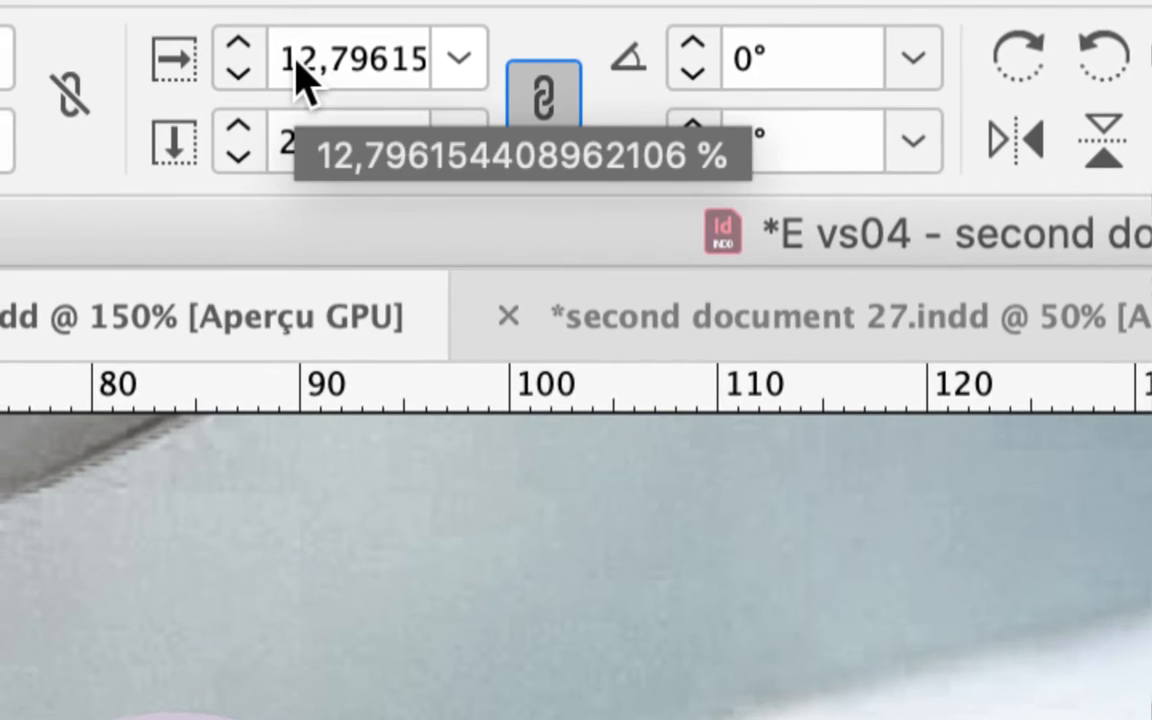
pyautogui.moveTo(292, 58); pyautogui.dragTo(499, 66)
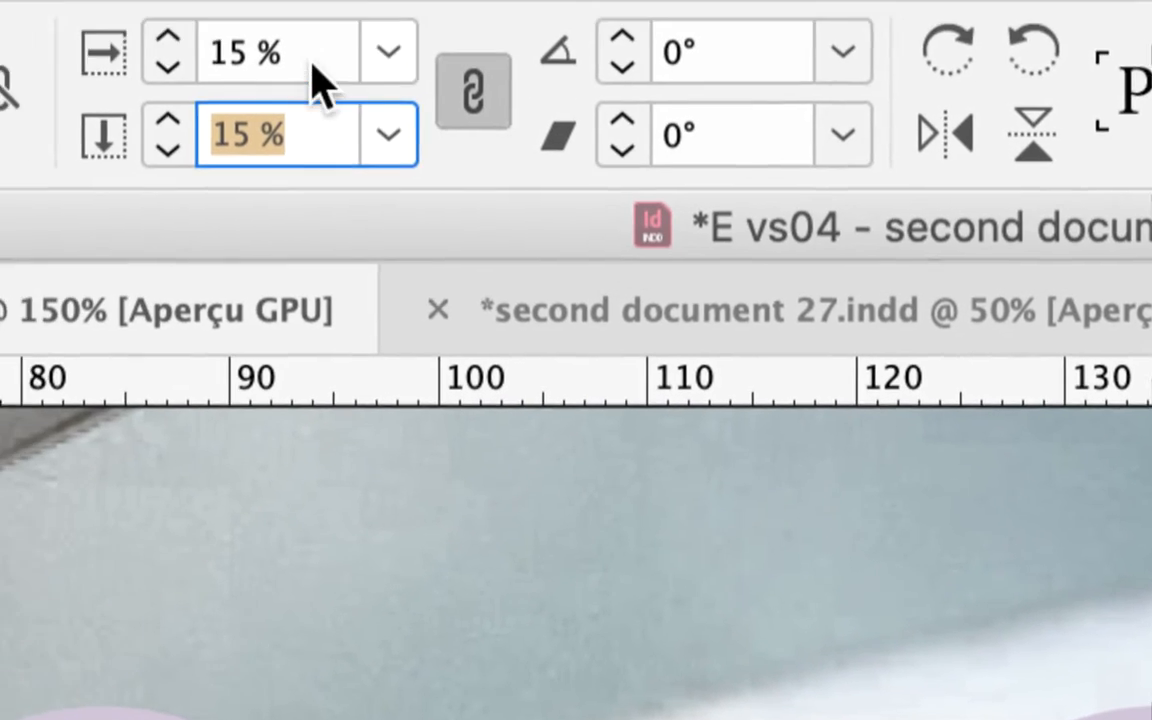
pyautogui.click(145, 22)
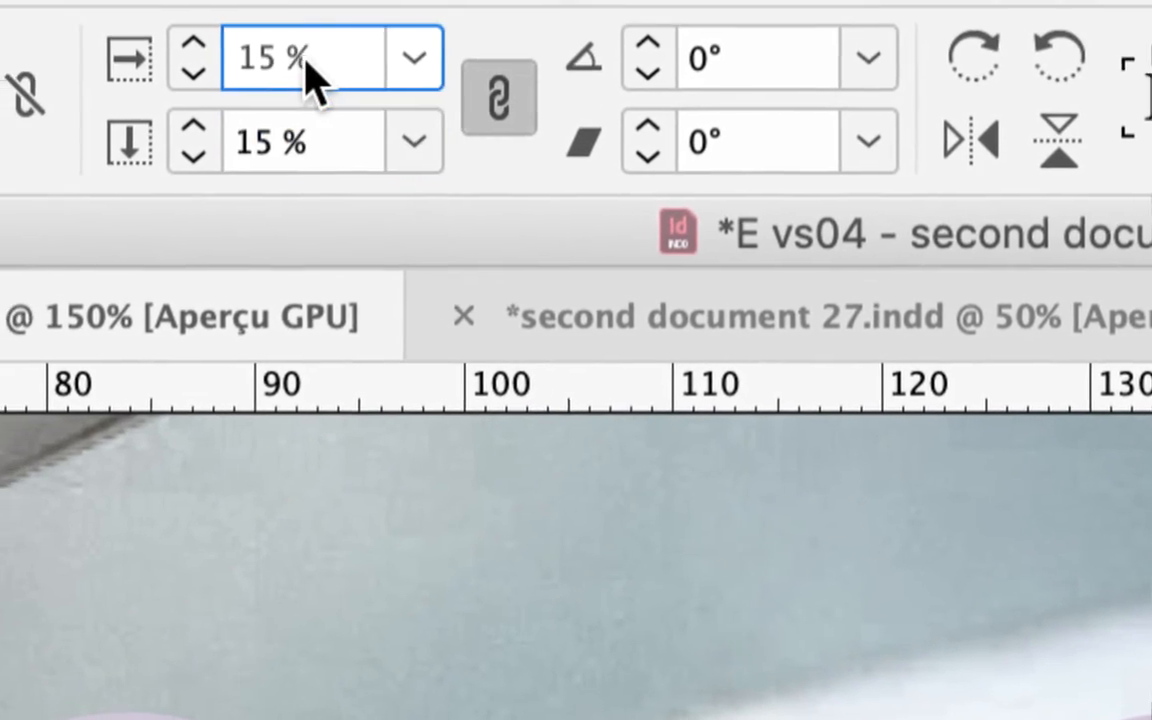
pyautogui.moveTo(145, 22); pyautogui.dragTo(47, 14)
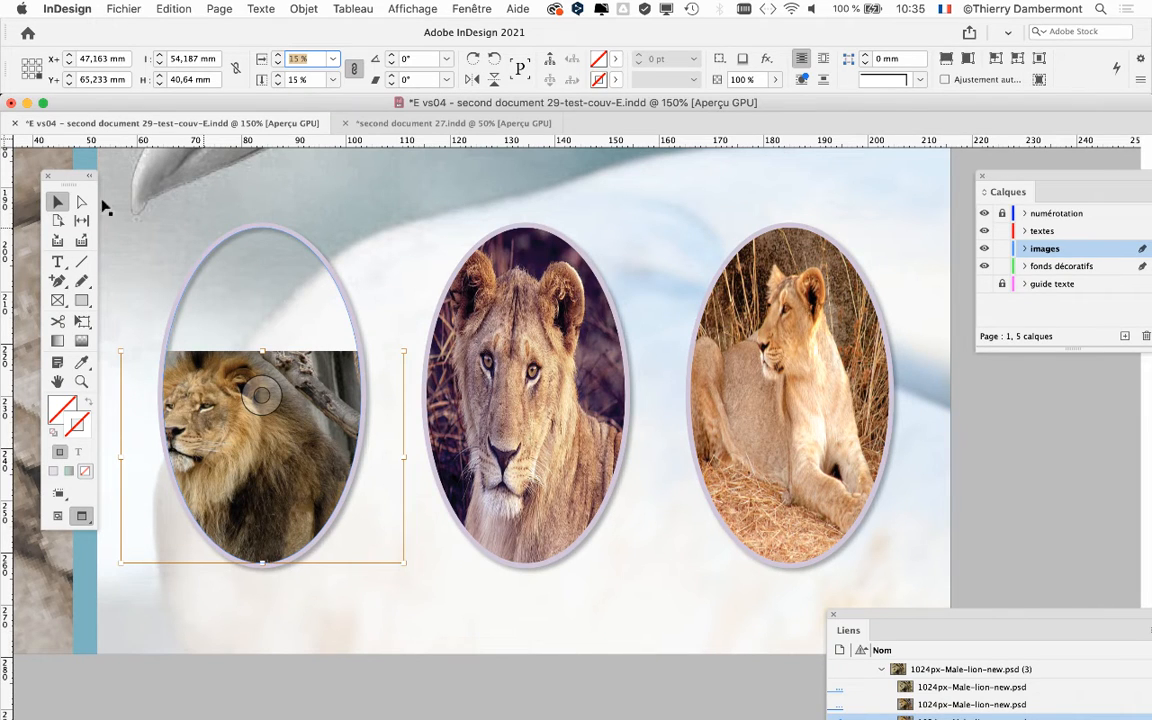
# Step: Set the linked horizontal and vertical scale of the middle oval's lion photo to 30 %
pyautogui.click(527, 391)
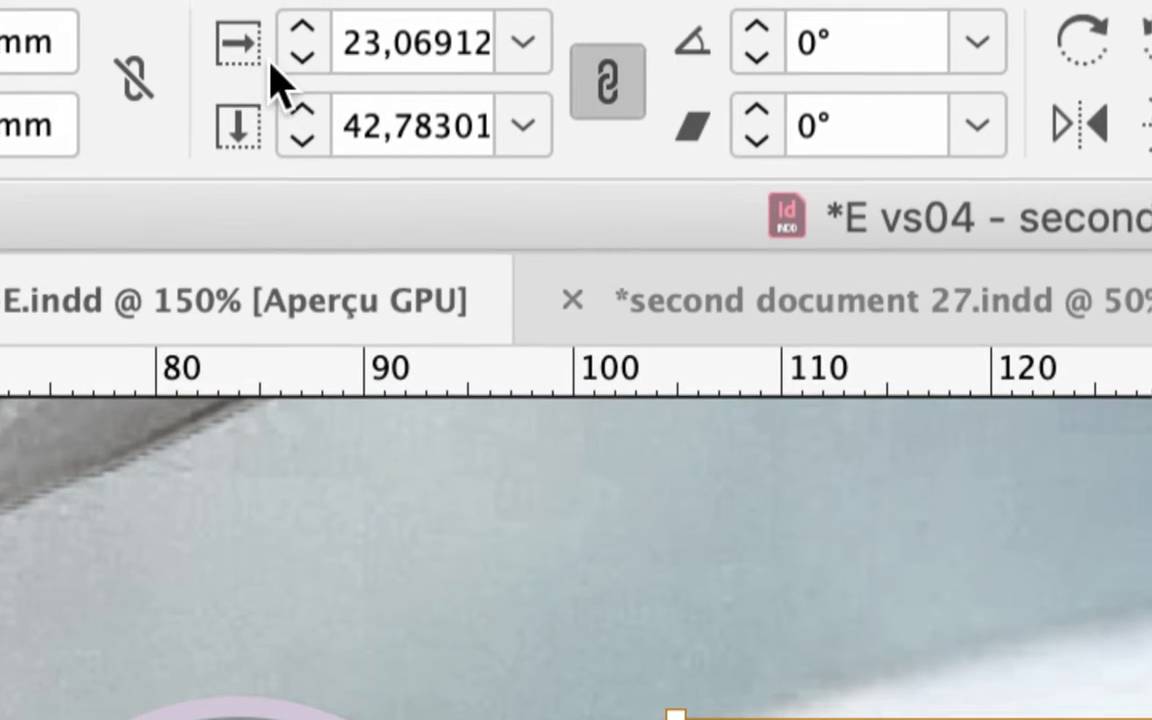
pyautogui.moveTo(288, 66); pyautogui.dragTo(459, 85)
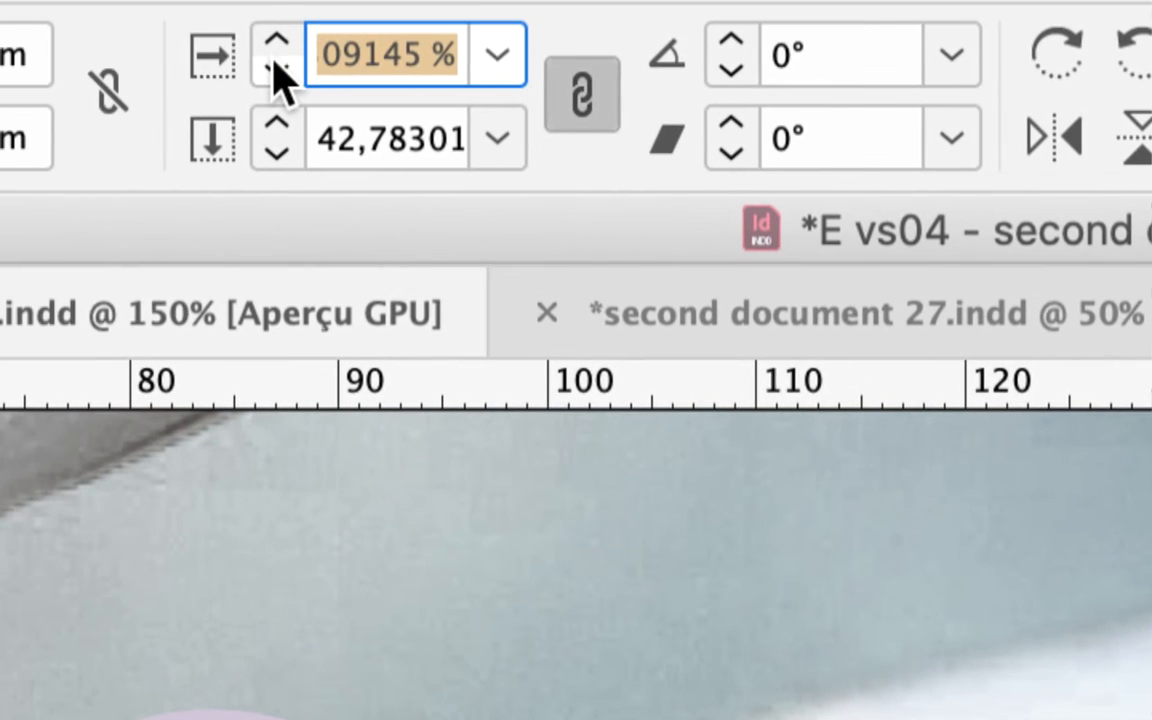
pyautogui.write('30')
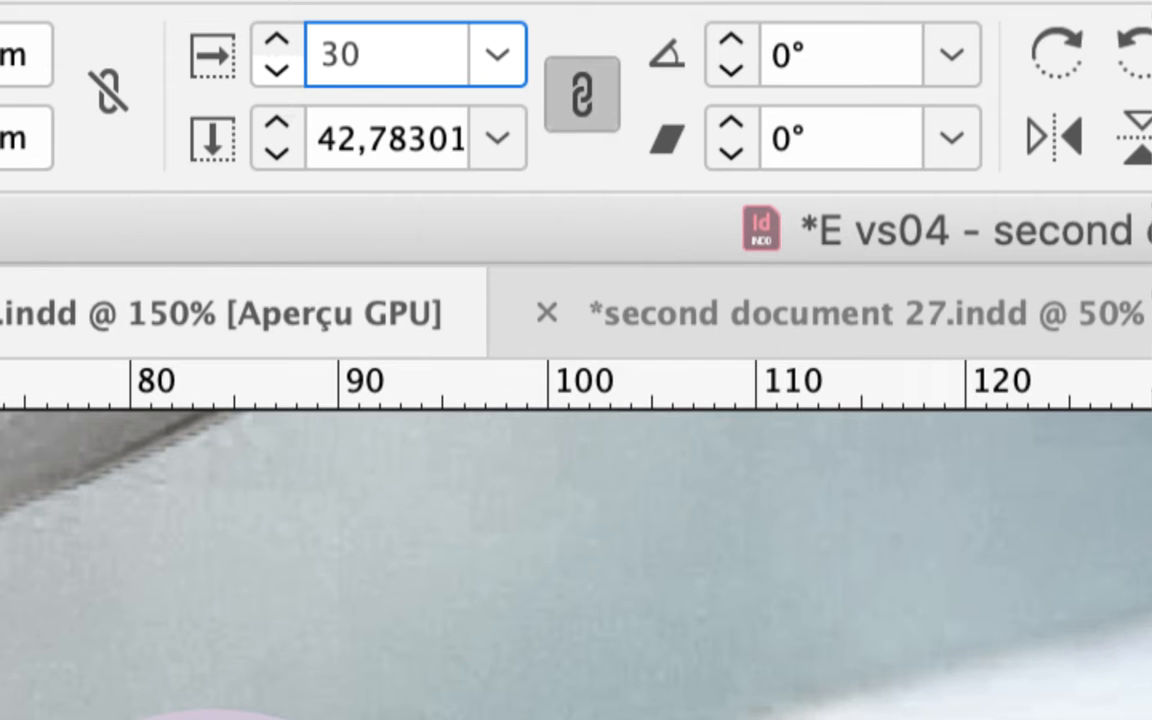
pyautogui.press('Tab')
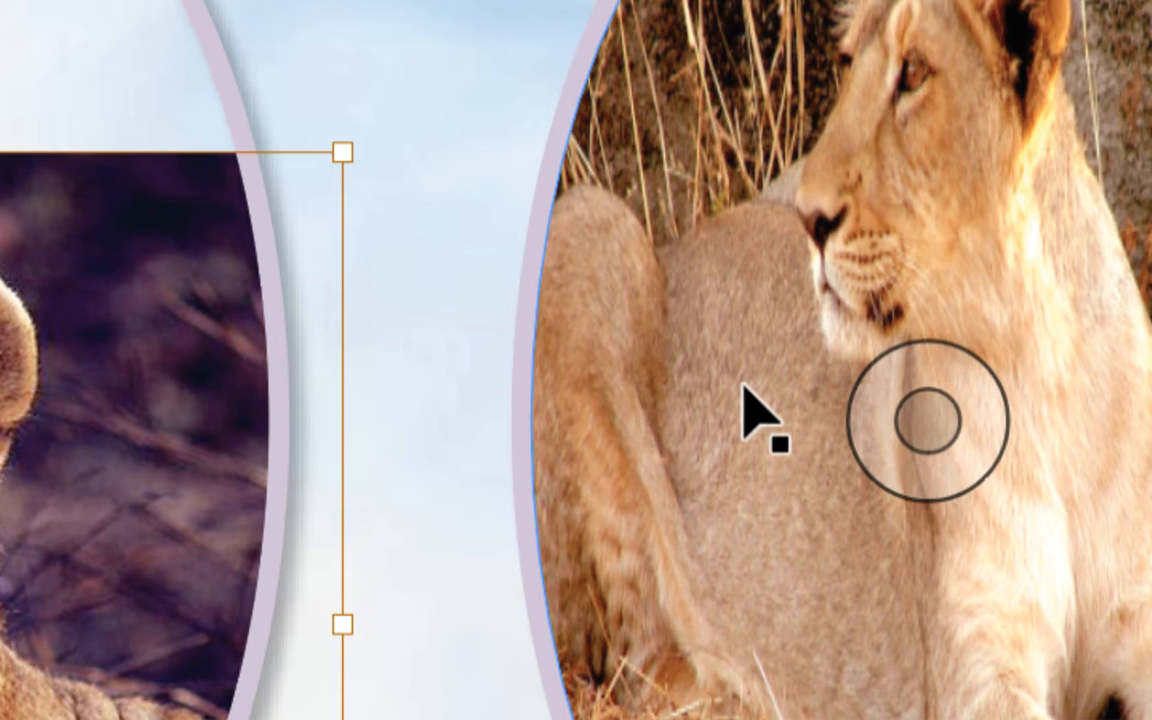
# Step: Select the lioness photo inside the third oval and set its linked horizontal and vertical scale to 5 %
pyautogui.click(739, 389)
pyautogui.doubleClick(739, 389)
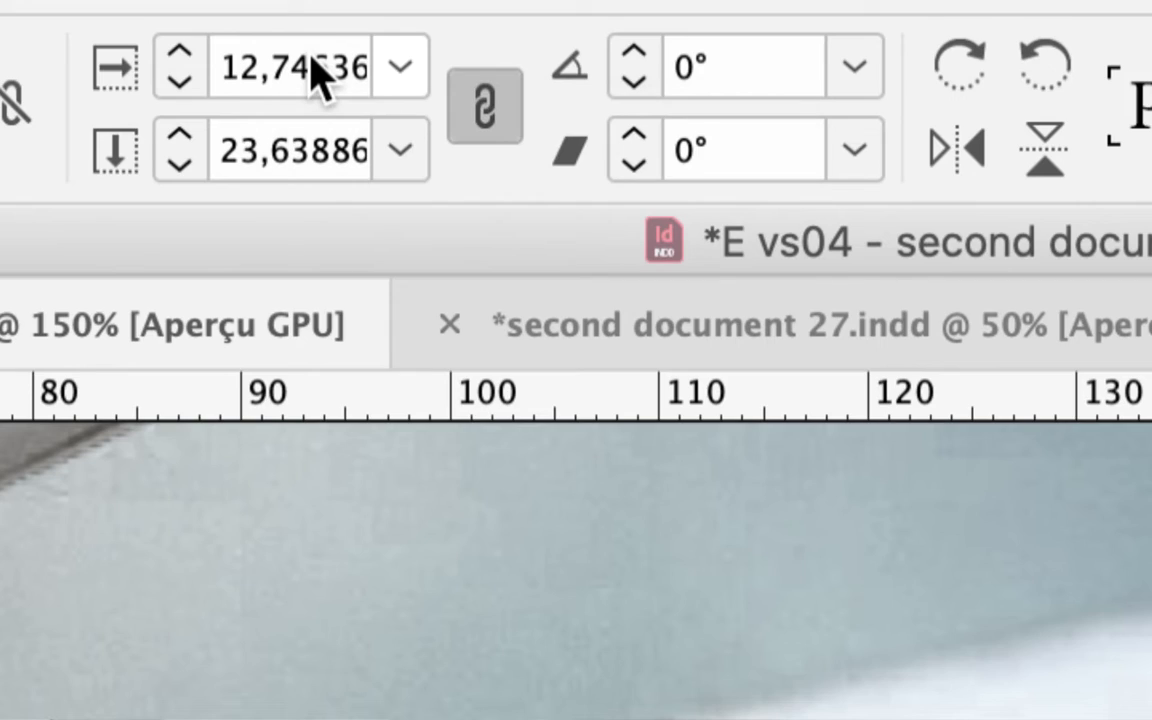
pyautogui.click(290, 60)
pyautogui.moveTo(293, 58); pyautogui.dragTo(505, 101)
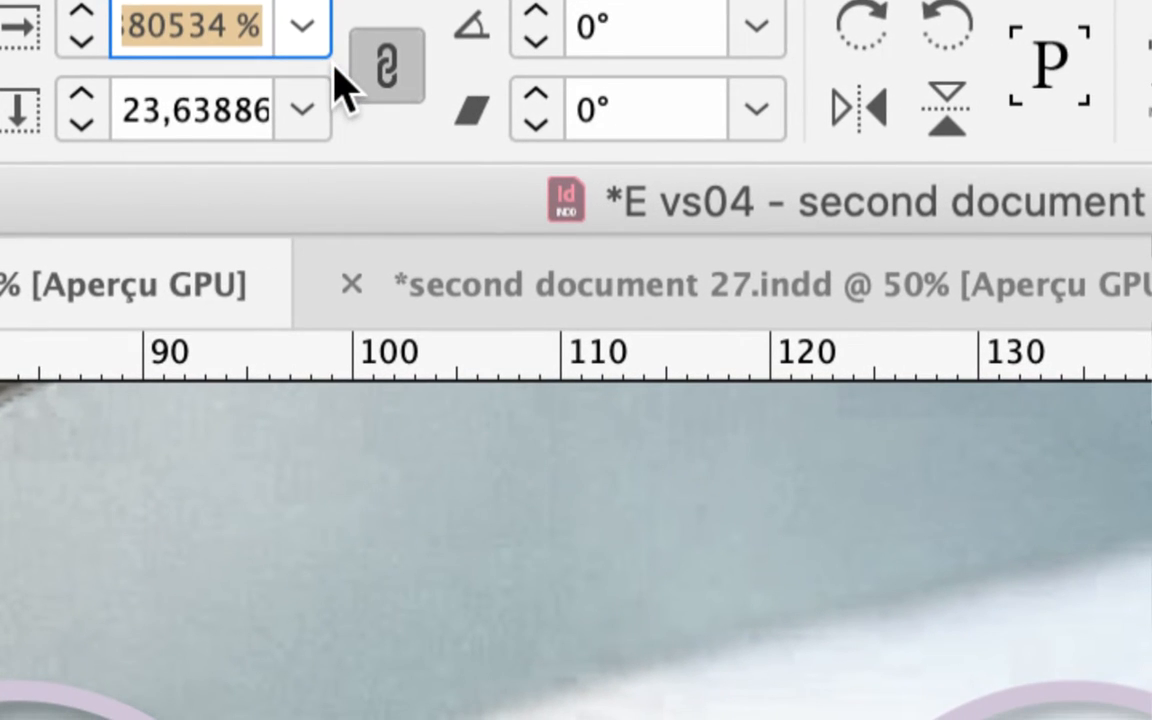
pyautogui.write('5')
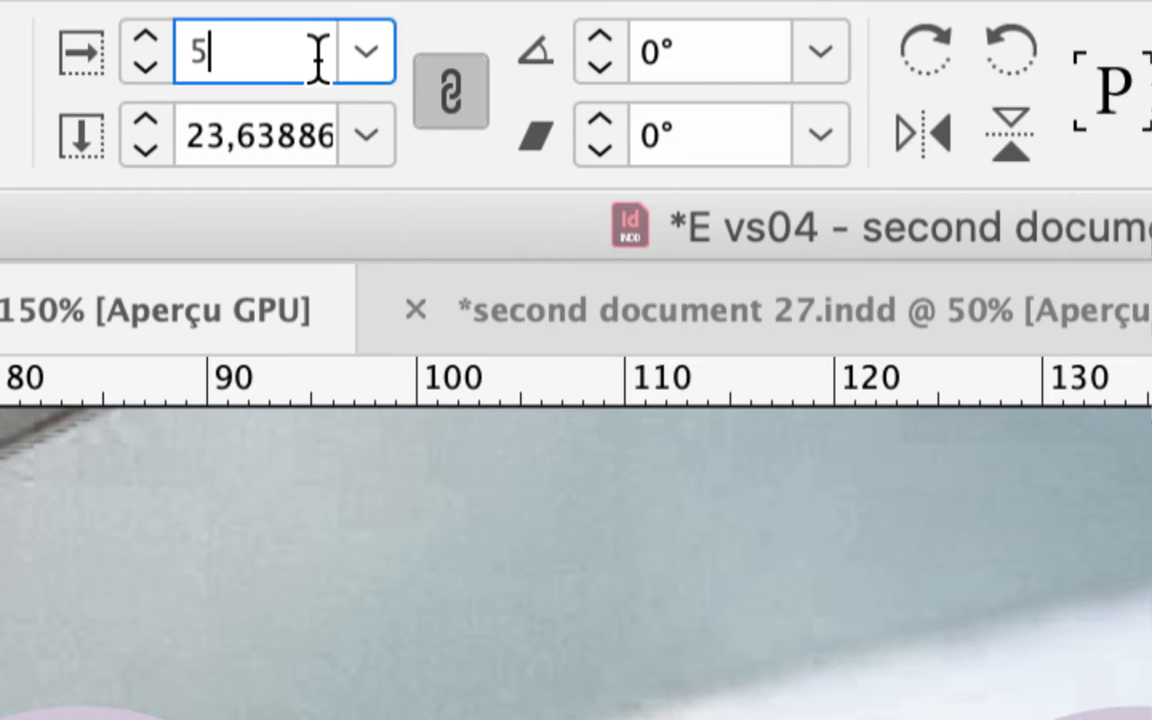
pyautogui.press('Tab')
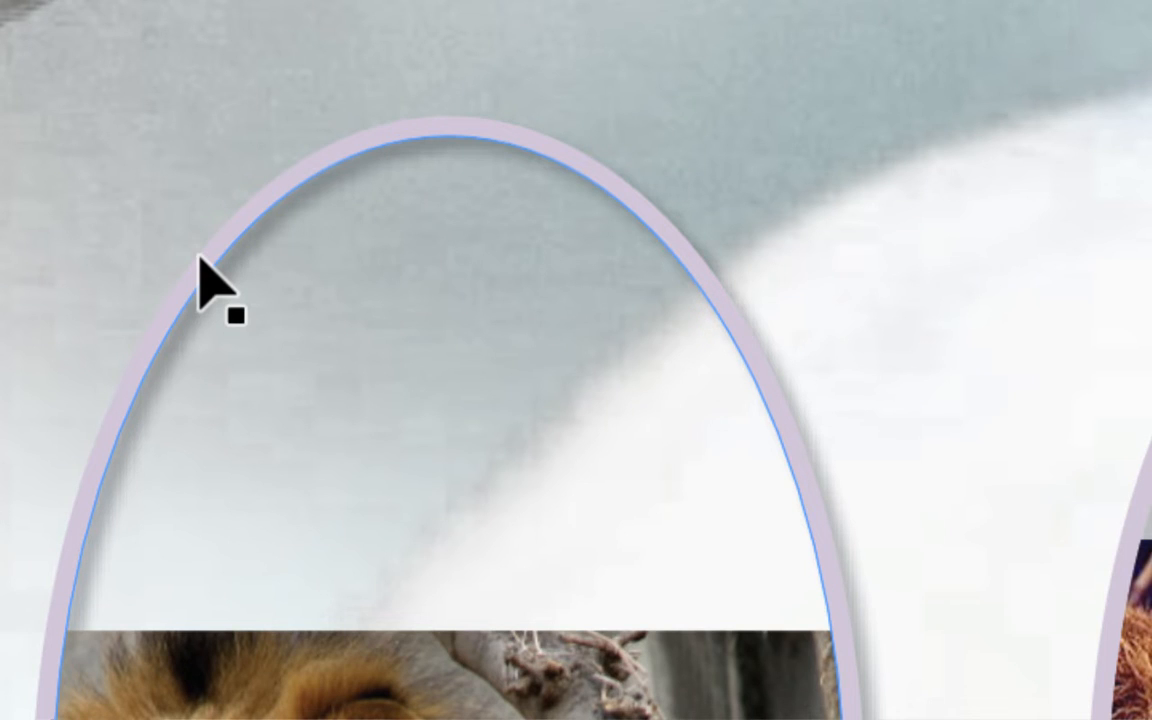
# Step: Select all three oval frames together and fill each frame proportionally with its photo
pyautogui.click(202, 262)
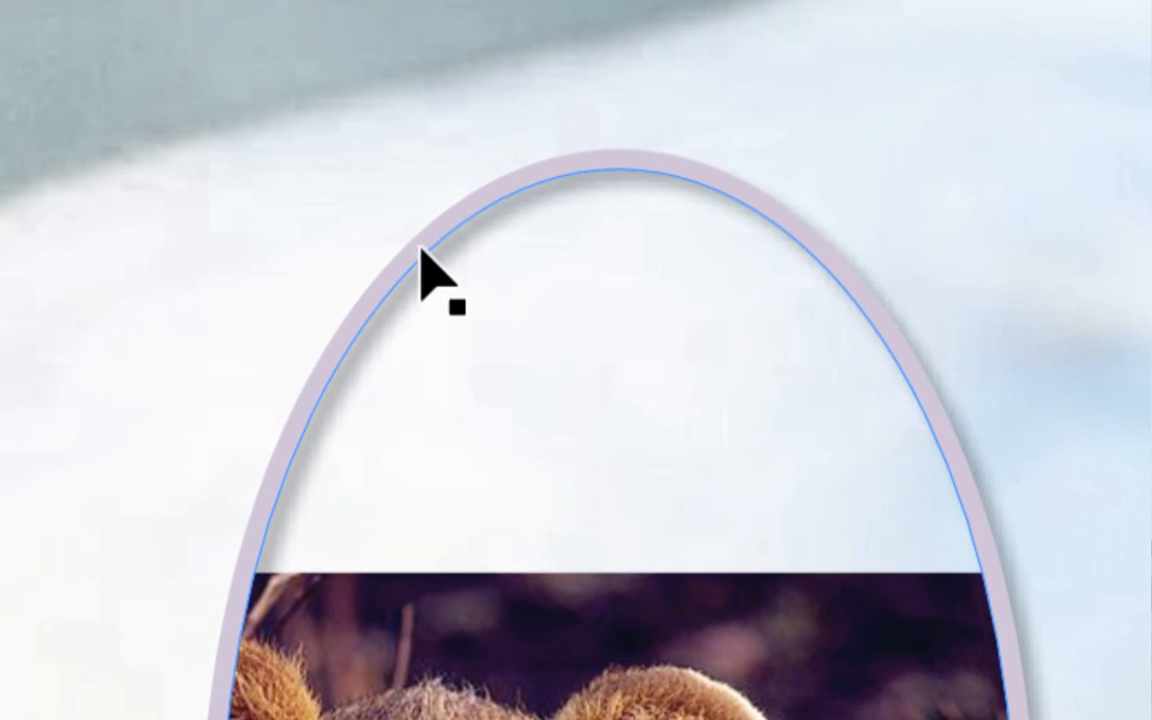
pyautogui.click(424, 252)
pyautogui.click(627, 265)
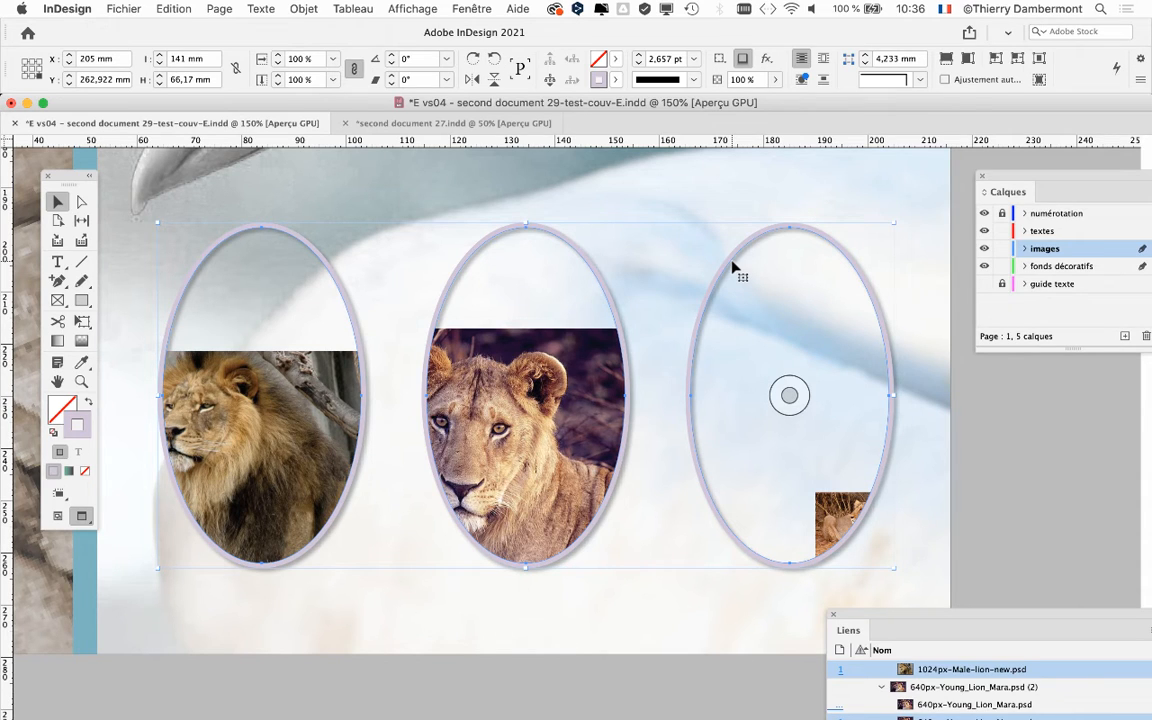
pyautogui.click(304, 8)
pyautogui.moveTo(380, 293)
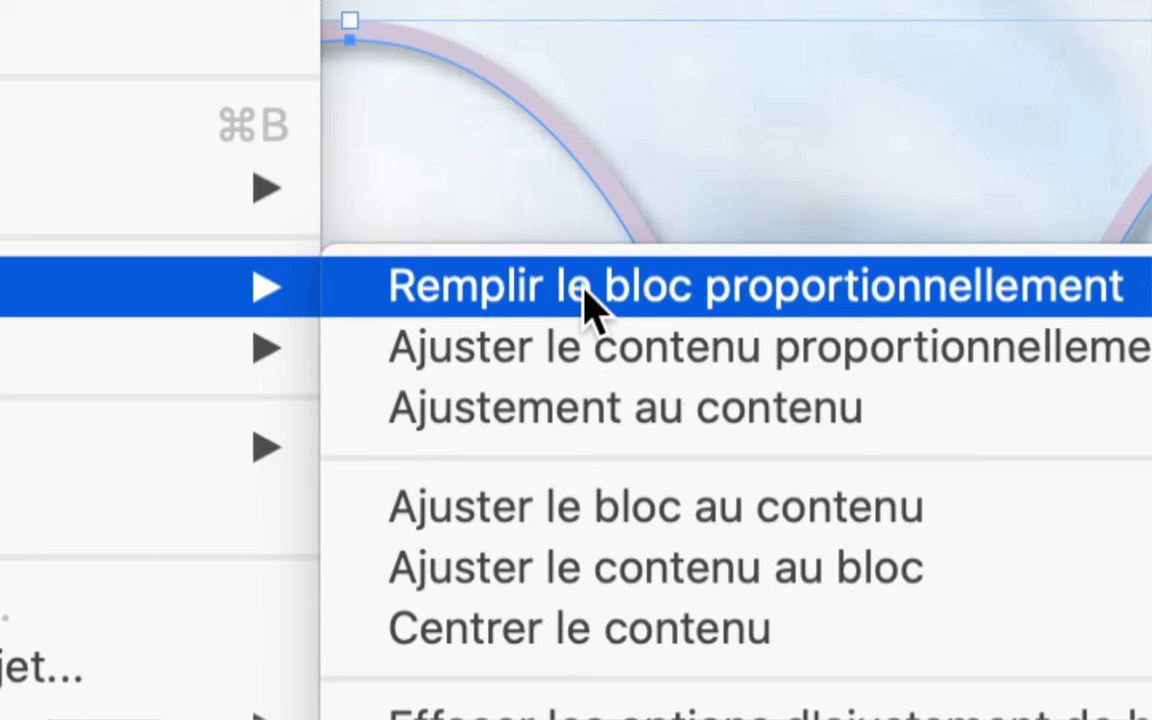
pyautogui.click(590, 300)
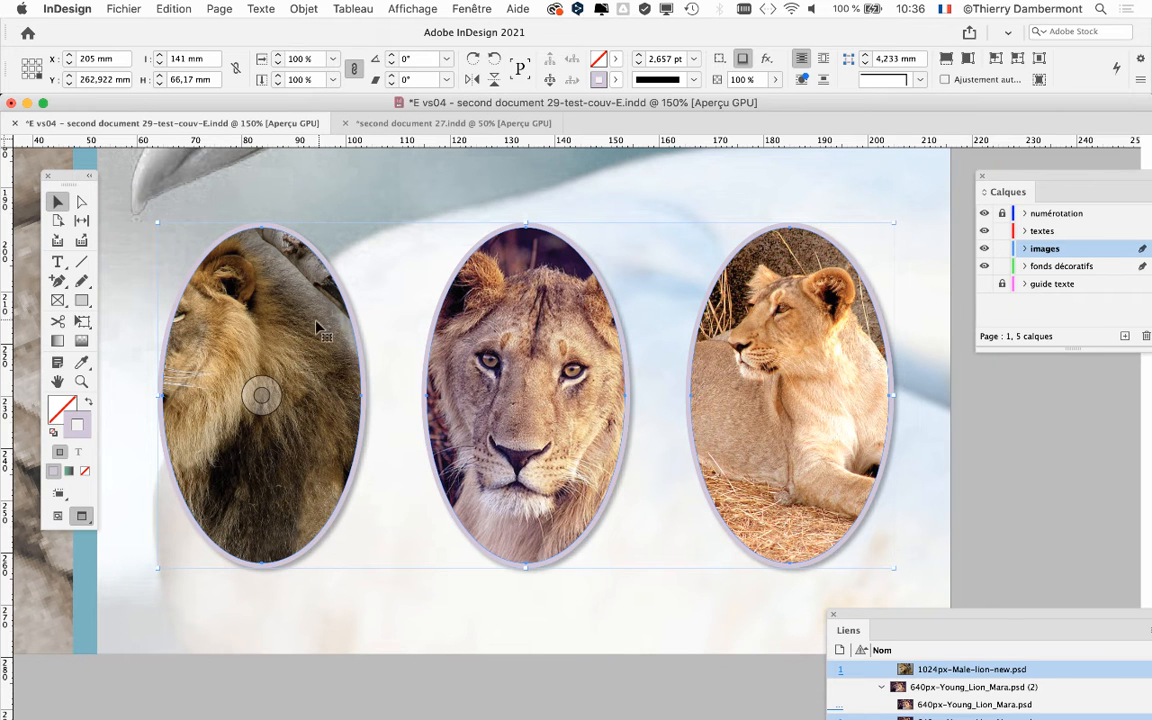
# Step: Shift the male lion photo right and down to frame its face, and shift the third oval's lioness photo slightly left
pyautogui.doubleClick(266, 314)
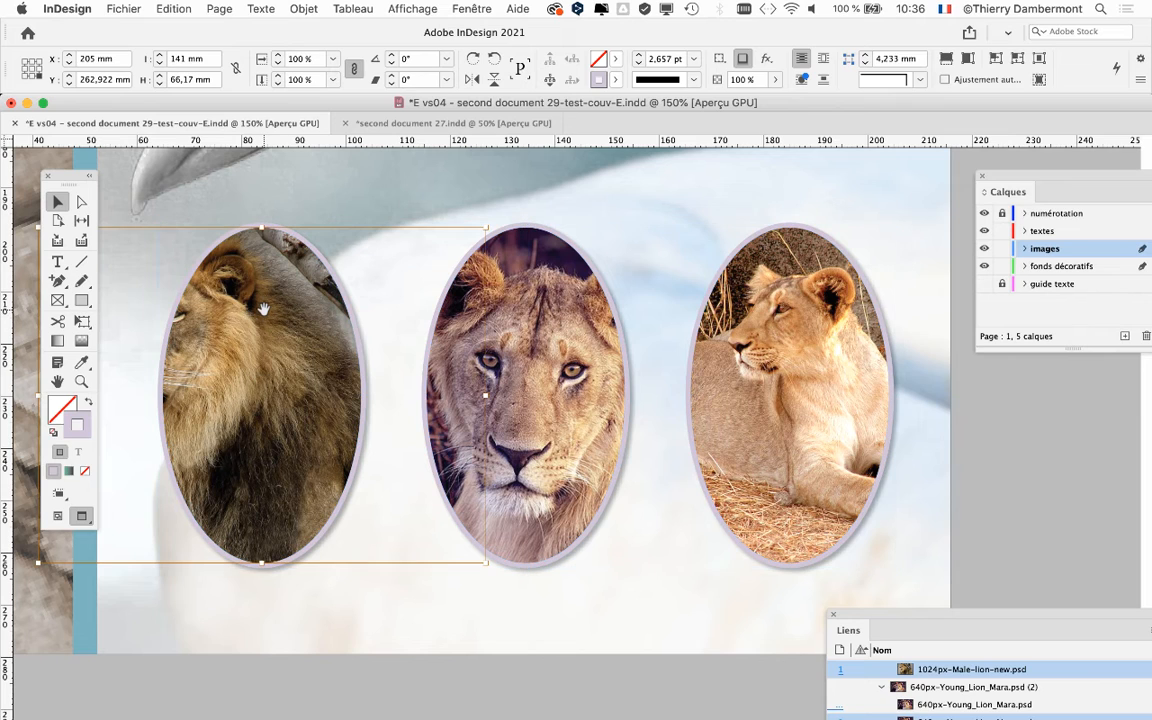
pyautogui.moveTo(262, 310); pyautogui.dragTo(357, 338)
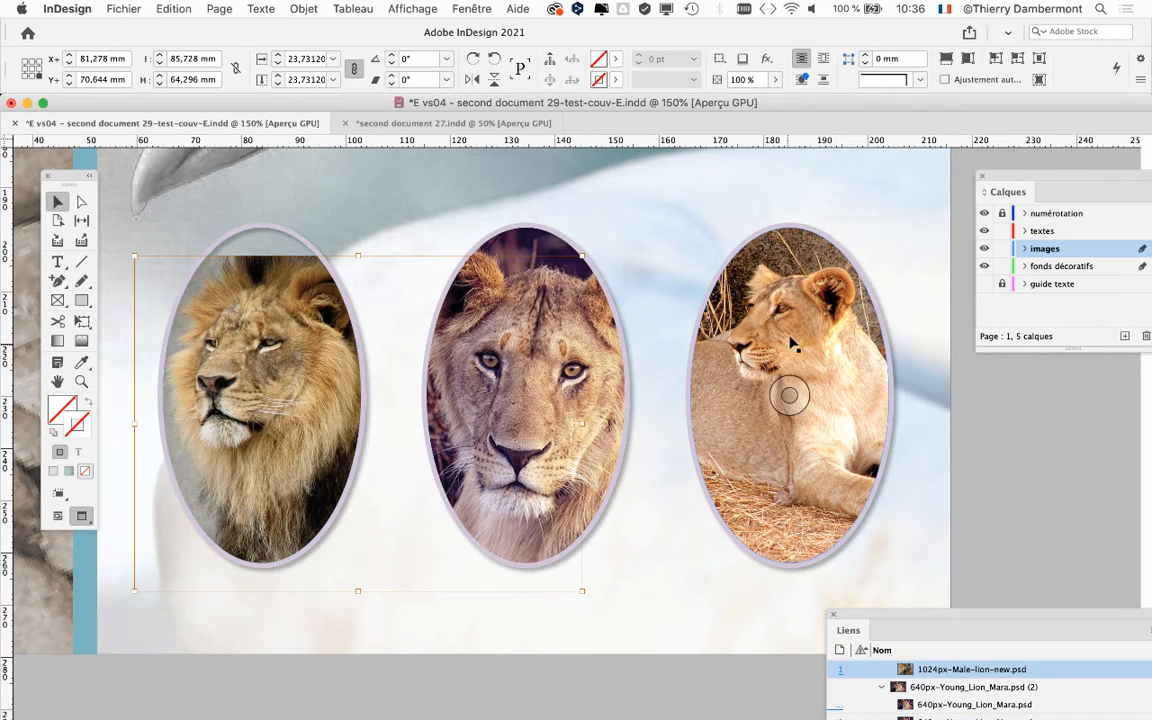
pyautogui.doubleClick(755, 333)
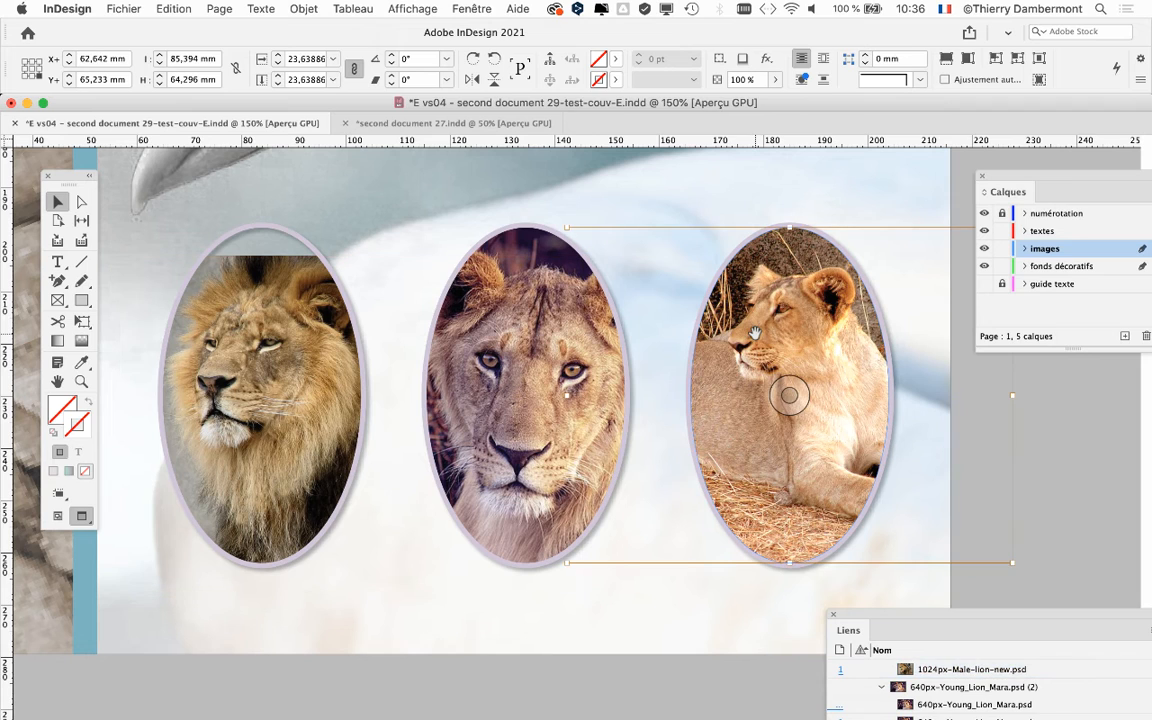
pyautogui.moveTo(755, 333); pyautogui.dragTo(746, 336)
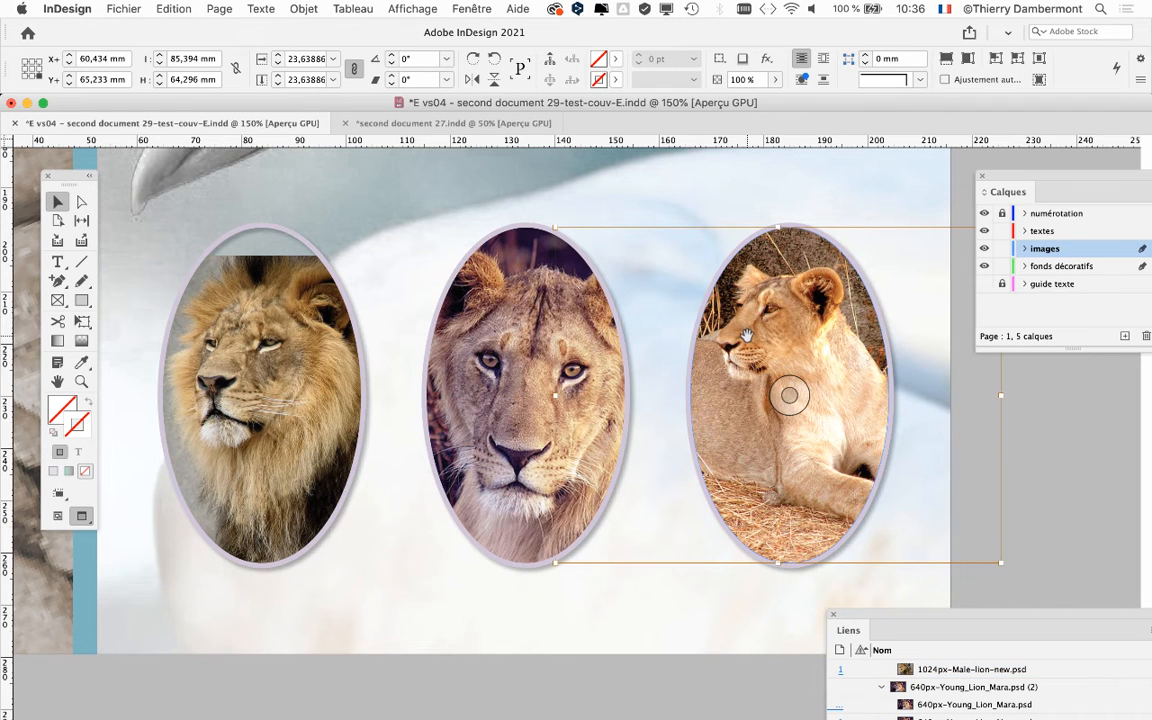
# Step: Enlarge the male lion photo proportionally with the Free Transform tool to about 26.45 % so it covers the top of its oval
pyautogui.doubleClick(240, 302)
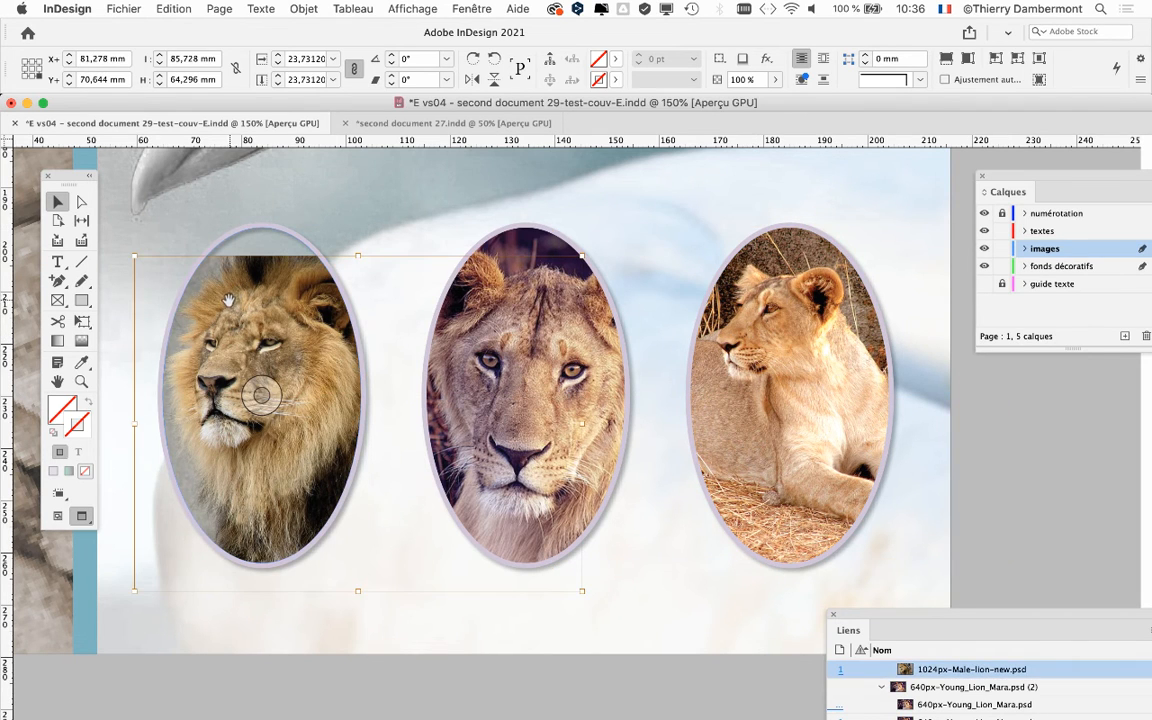
pyautogui.click(82, 321)
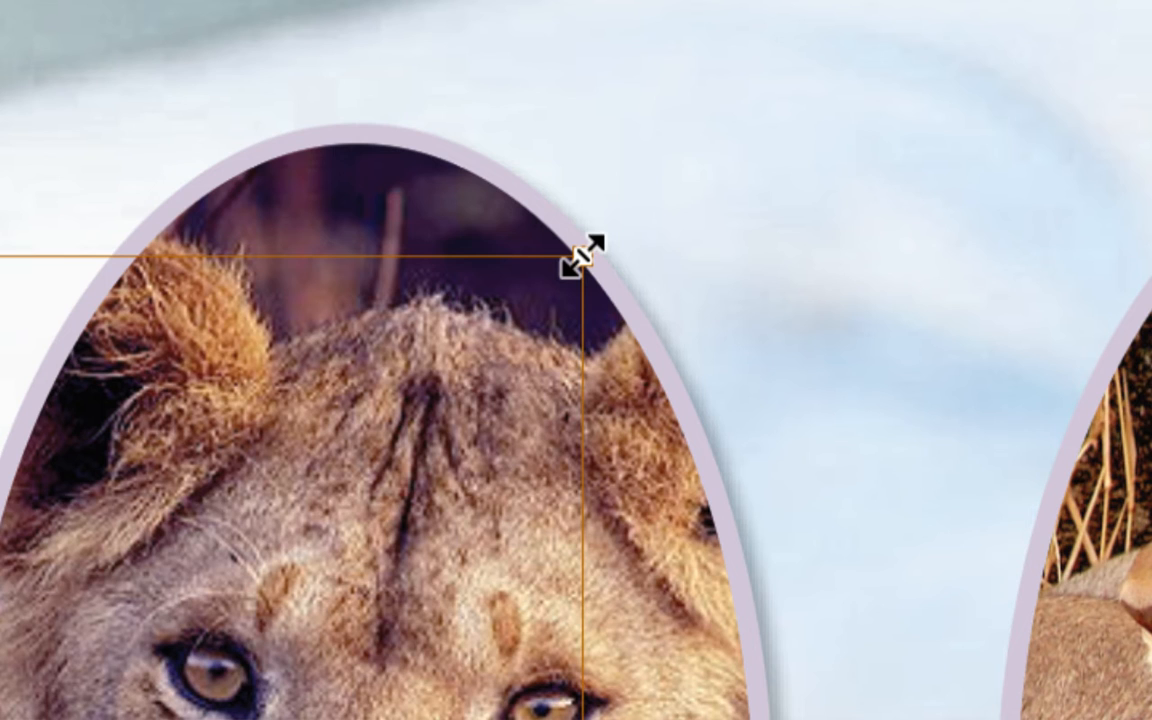
pyautogui.moveTo(583, 257); pyautogui.dragTo(793, 118)
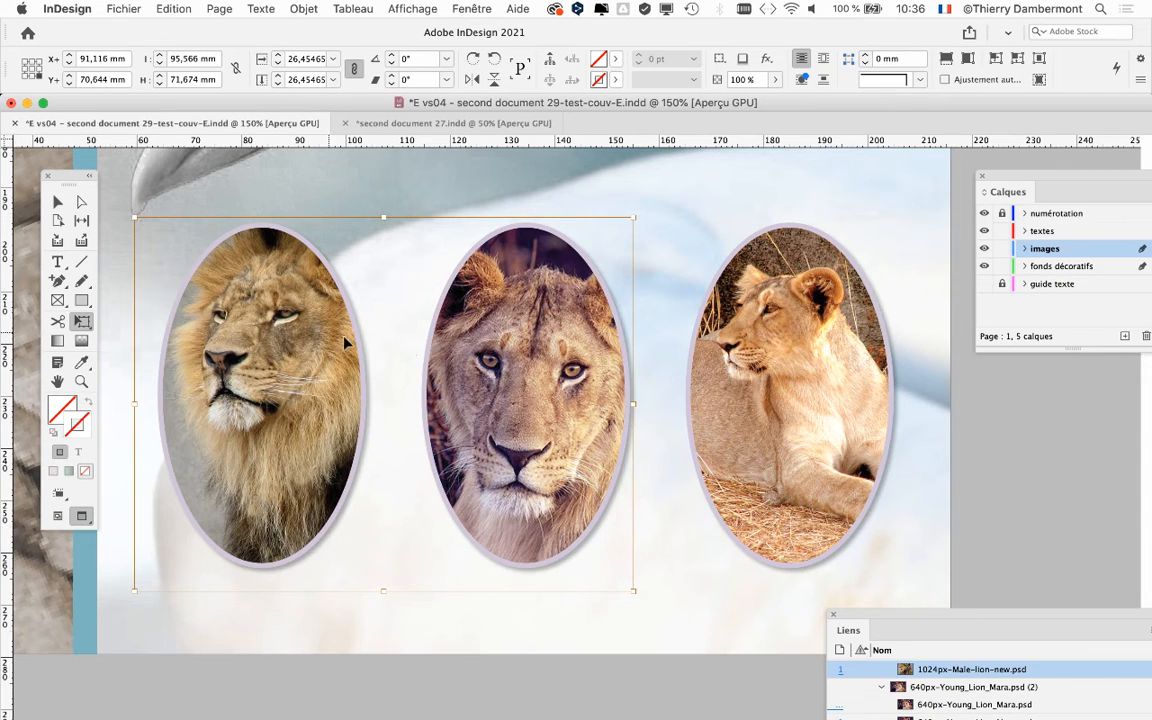
# Step: Shift the third oval's lioness photo right, and enlarge it proportionally with the Free Transform tool to about 29.96 % to fill the oval
pyautogui.click(791, 336)
pyautogui.click(57, 201)
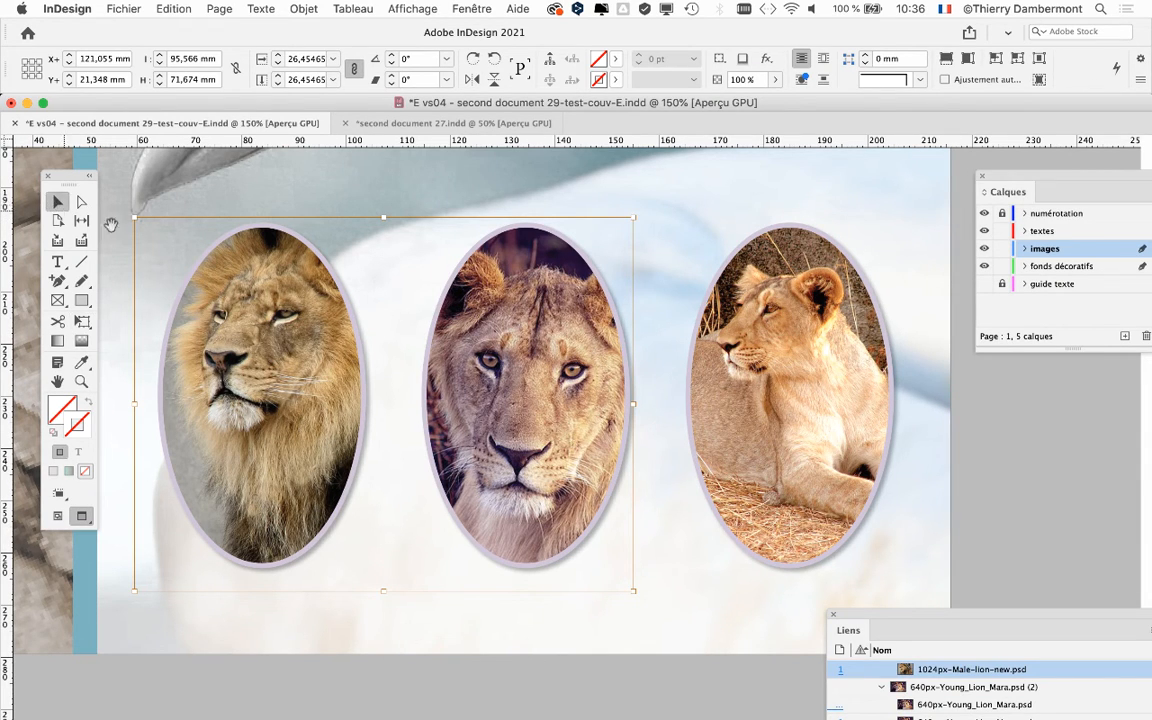
pyautogui.click(789, 399)
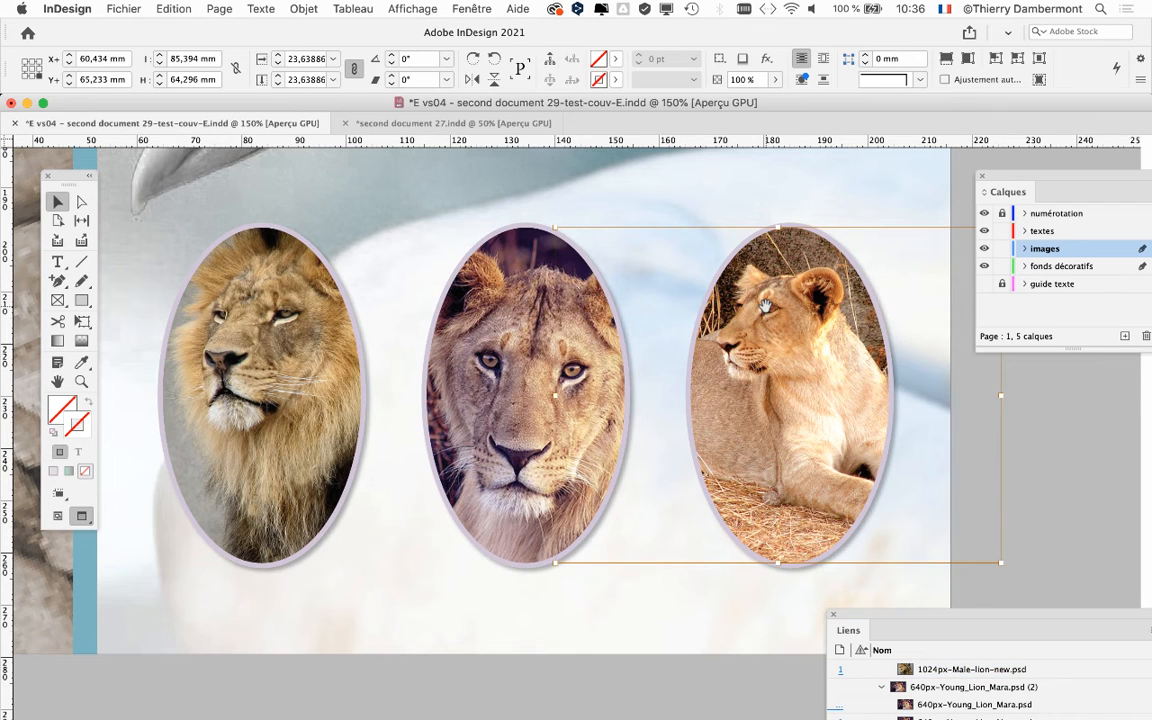
pyautogui.moveTo(765, 305); pyautogui.dragTo(840, 308)
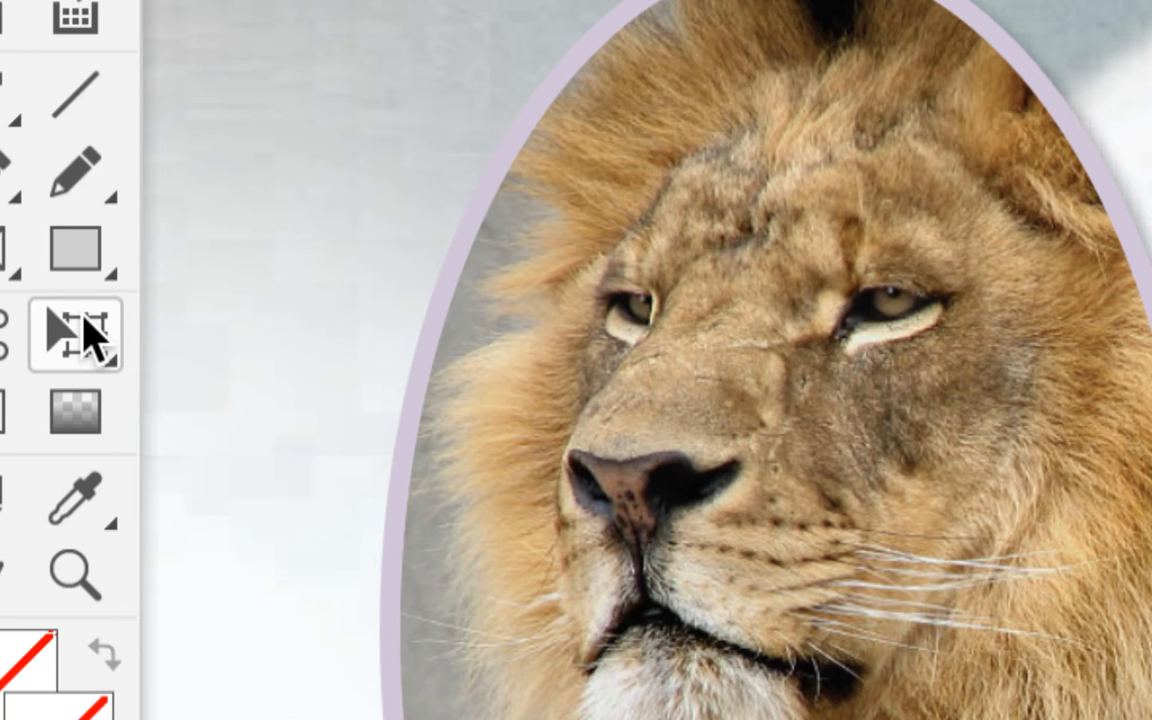
pyautogui.click(95, 335)
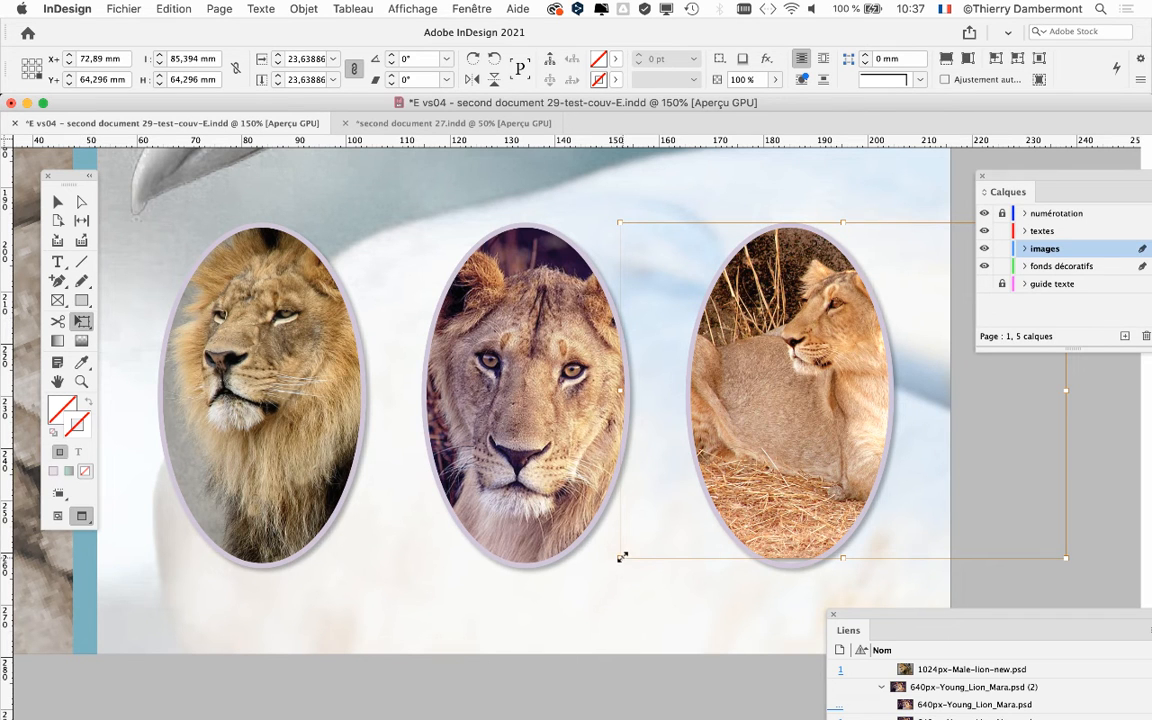
pyautogui.moveTo(621, 558); pyautogui.dragTo(487, 630)
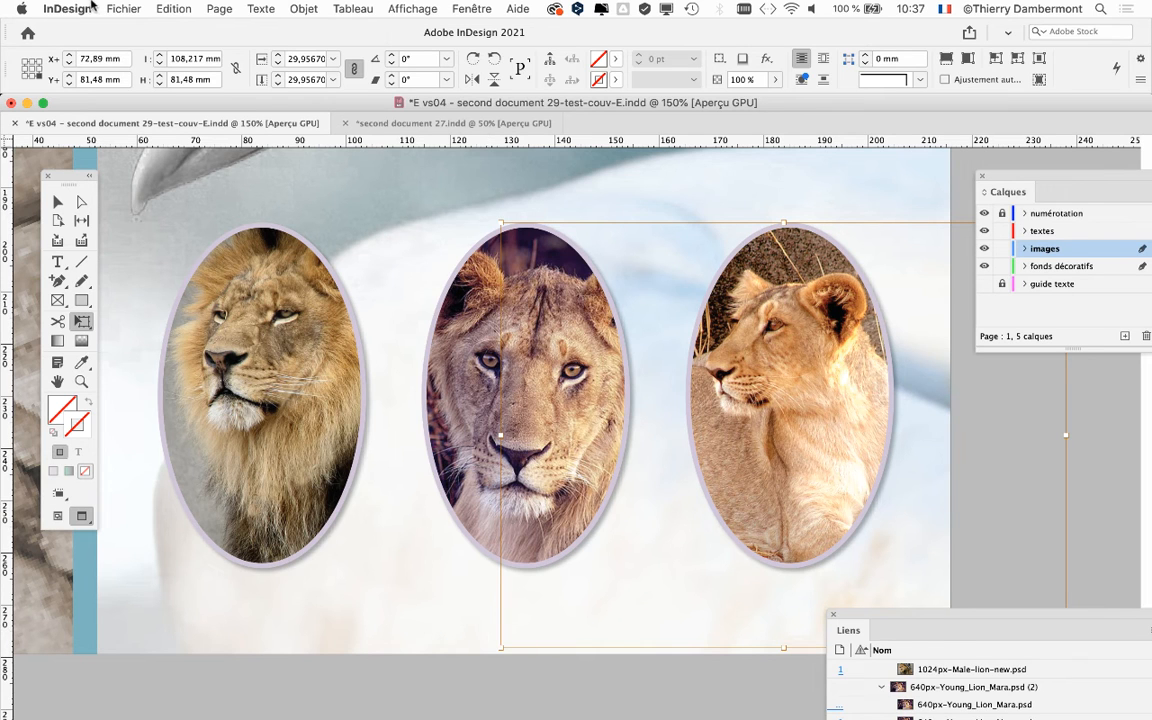
# Step: Save the document under the new name "E vs05 - second document 29-test-couv-E.indd" in the "Dossier second document 21" folder
pyautogui.click(125, 8)
pyautogui.click(165, 130)
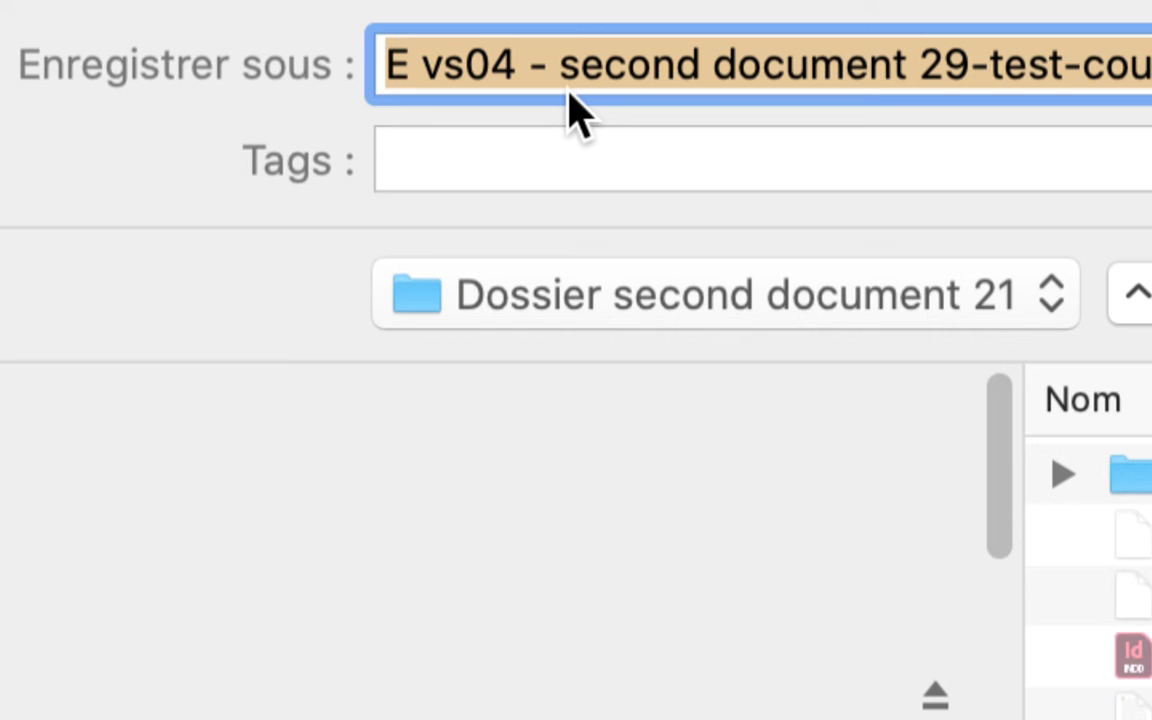
pyautogui.moveTo(512, 78); pyautogui.dragTo(502, 90)
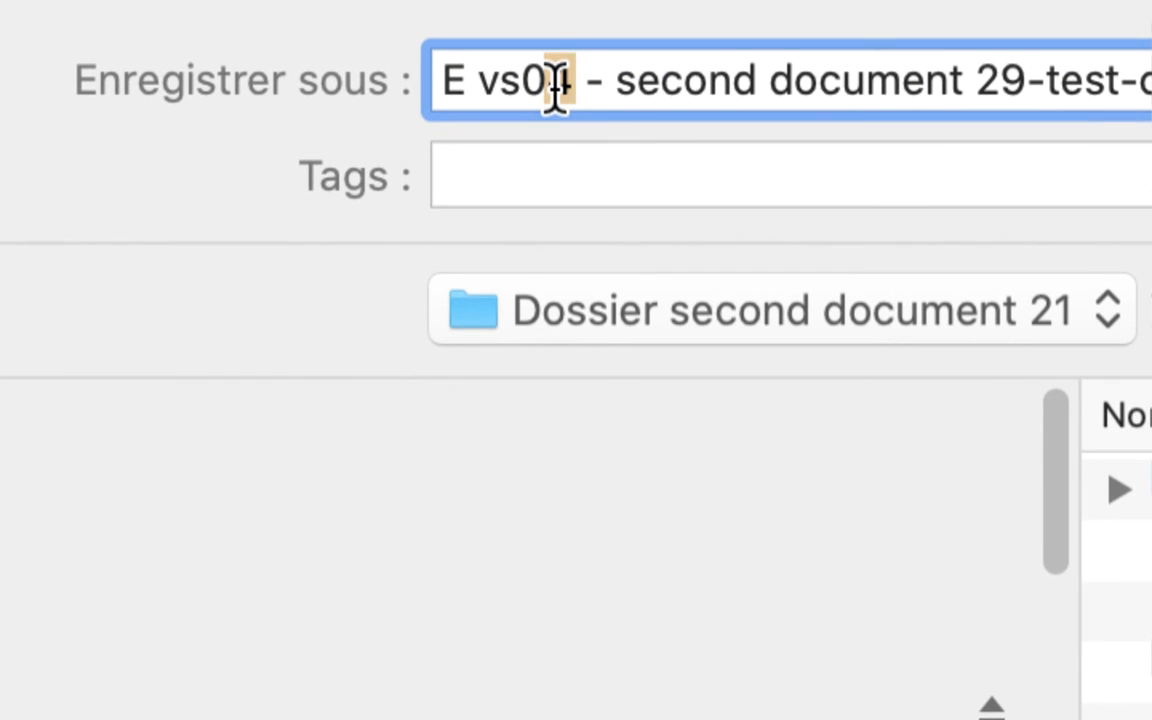
pyautogui.write('5')
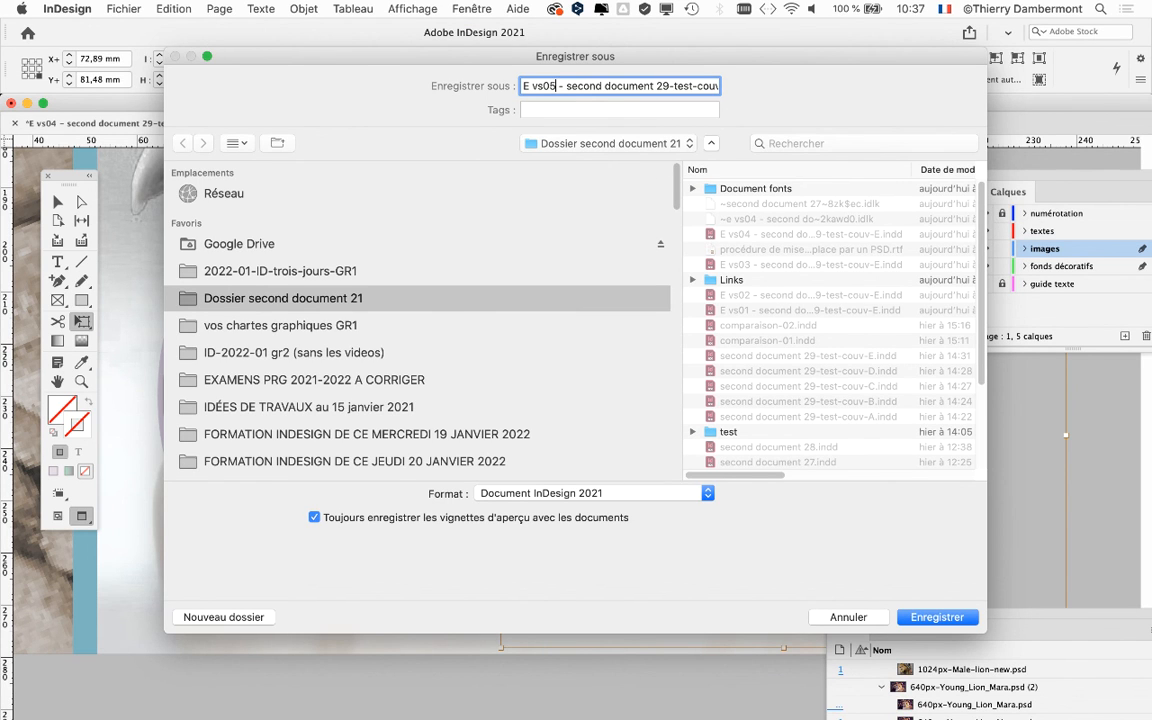
pyautogui.press('Return')
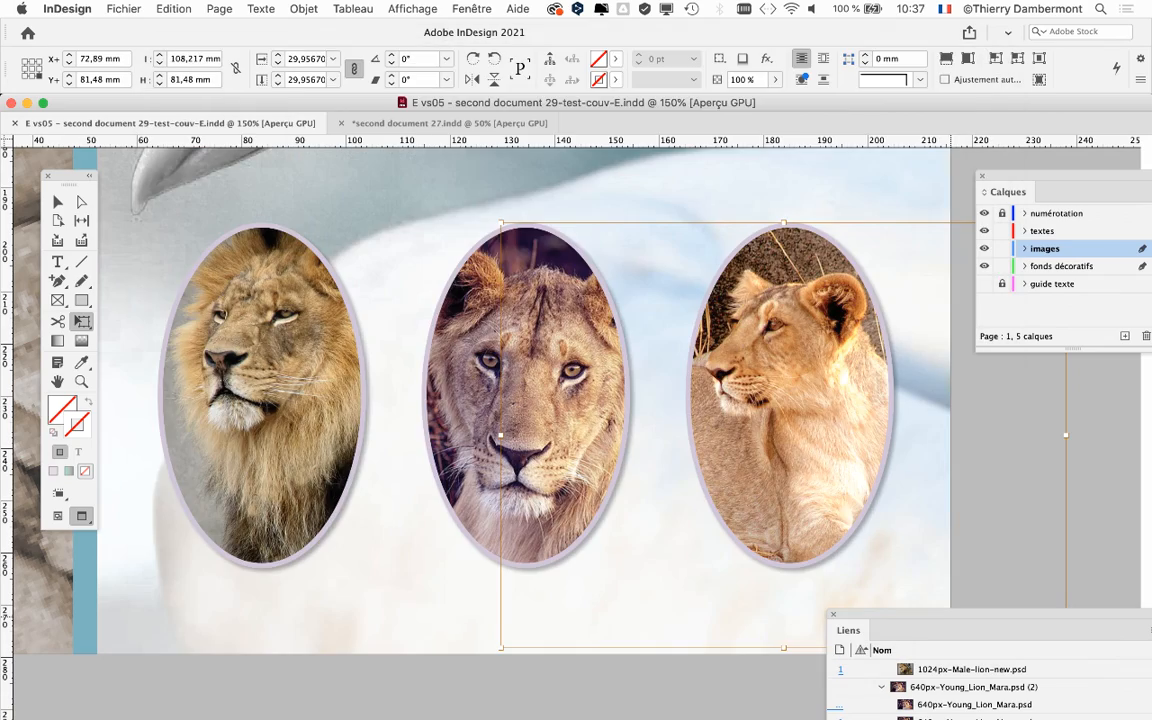